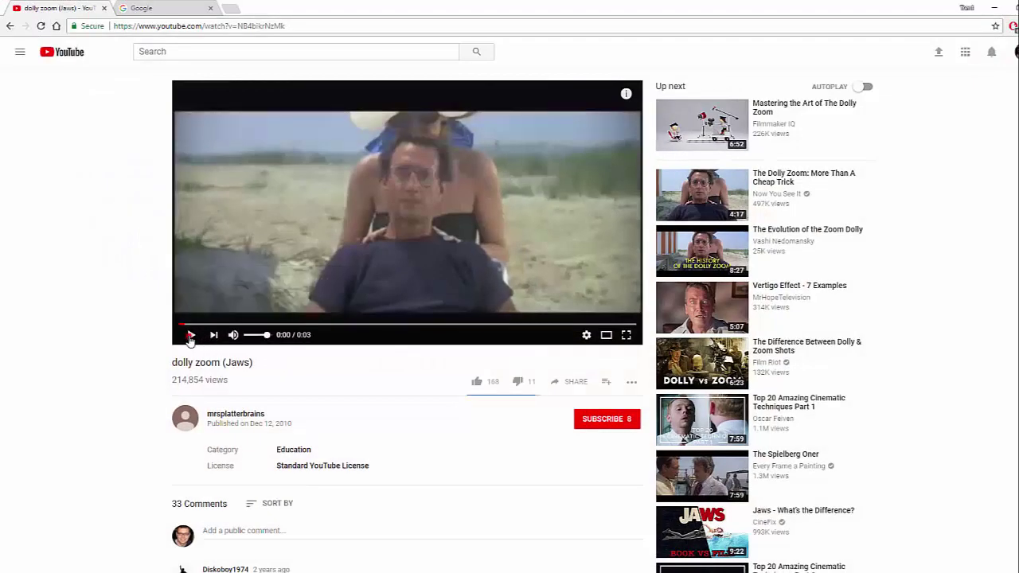
Step: Play the three-second dolly zoom (Jaws) clip and replay it from the start
click(190, 335)
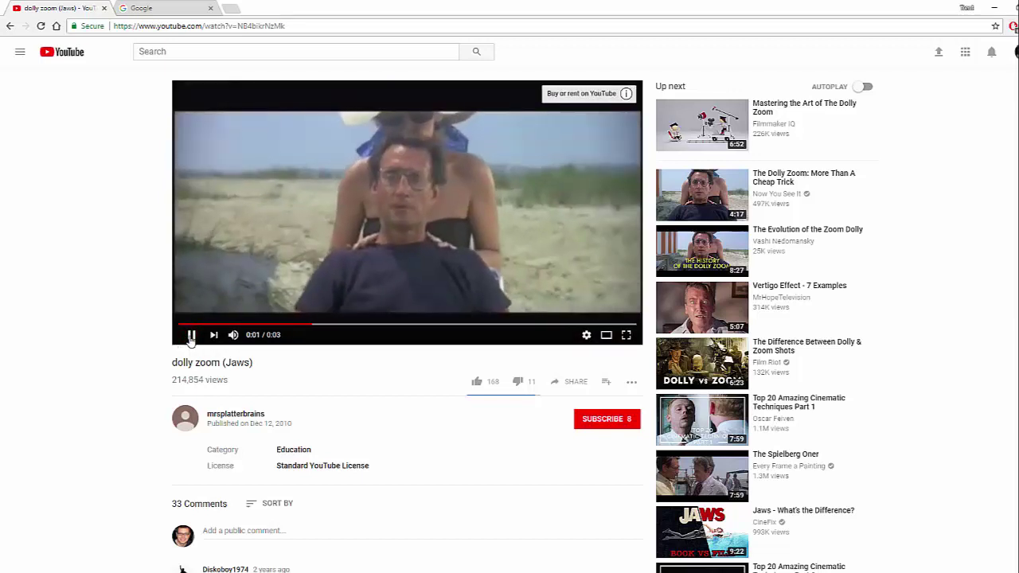
click(191, 335)
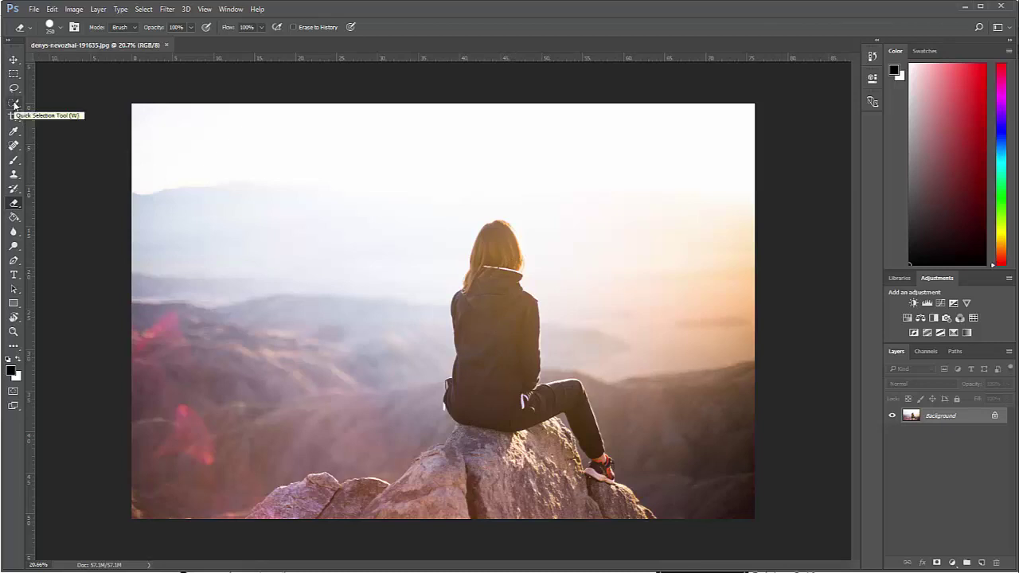
Step: With the Quick Selection tool at brush size 300, select the seated woman and the rock beneath her
click(13, 104)
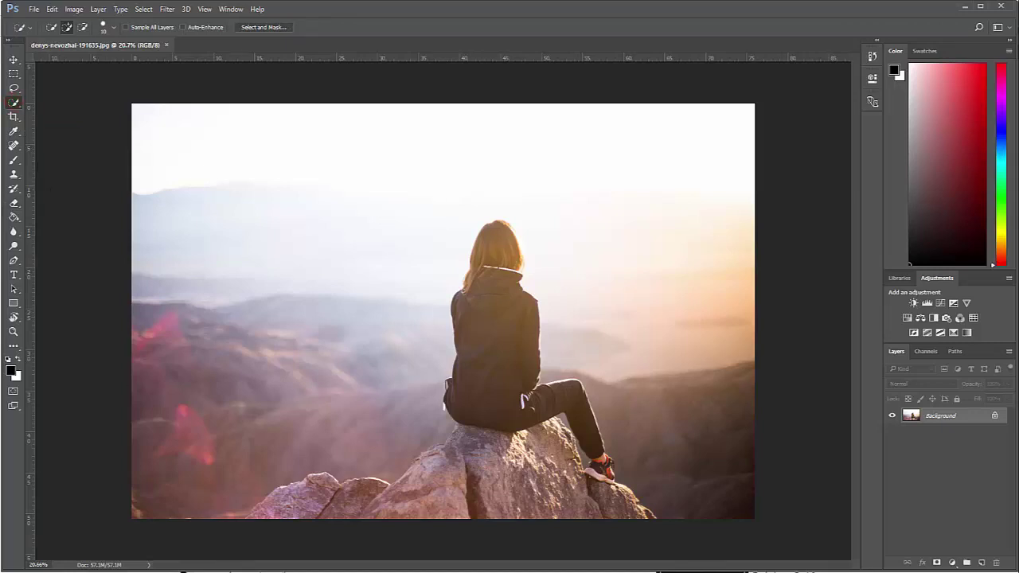
key(bracketright)
key(bracketright)
key(bracketright)
key(bracketright)
key(bracketright)
key(bracketright)
key(bracketright)
key(bracketright)
key(bracketright)
key(bracketright)
key(bracketright)
key(bracketright)
key(bracketright)
key(bracketright)
key(bracketright)
key(bracketleft)
key(bracketleft)
key(bracketleft)
key(bracketright)
key(bracketright)
key(bracketright)
click(494, 336)
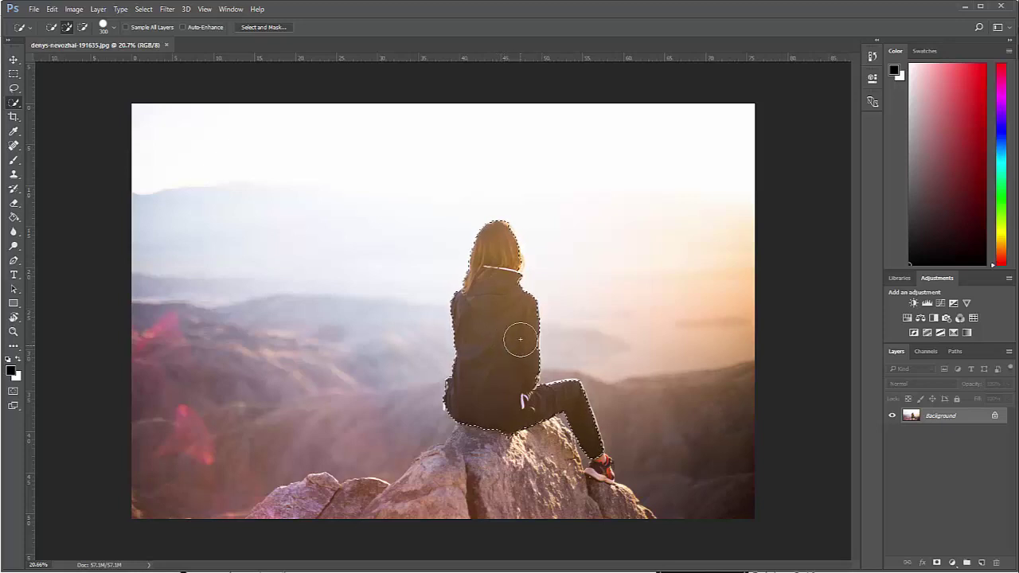
mouse_move(486, 415)
mouse_down()
mouse_move(501, 454)
mouse_move(512, 441)
mouse_move(503, 452)
mouse_move(515, 450)
mouse_move(490, 481)
mouse_move(383, 510)
mouse_move(294, 510)
mouse_up()
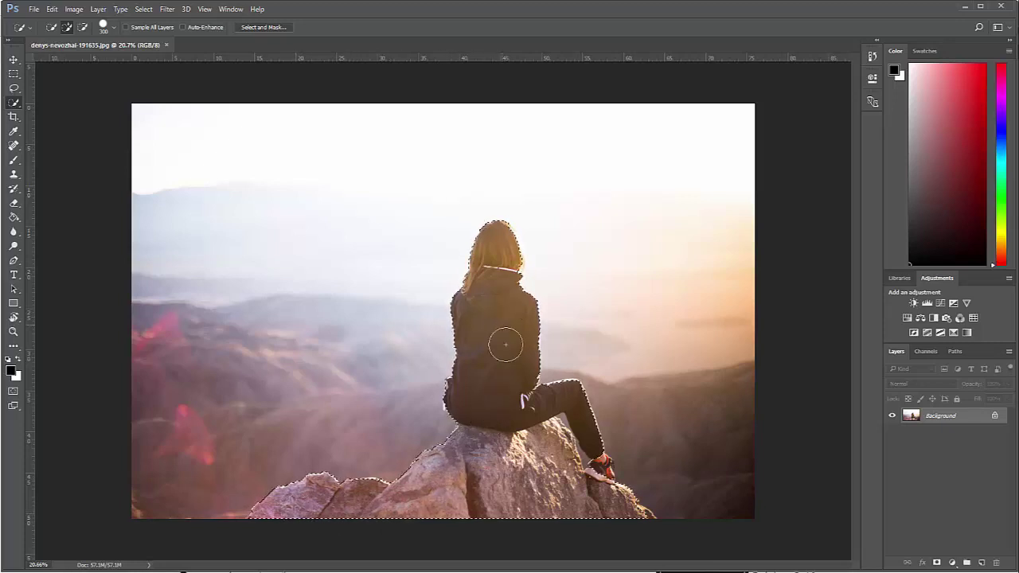
Step: Zoom in and, at brush size 100, remove the bulge right of the rock from the selection
scroll(549, 426, up, 5)
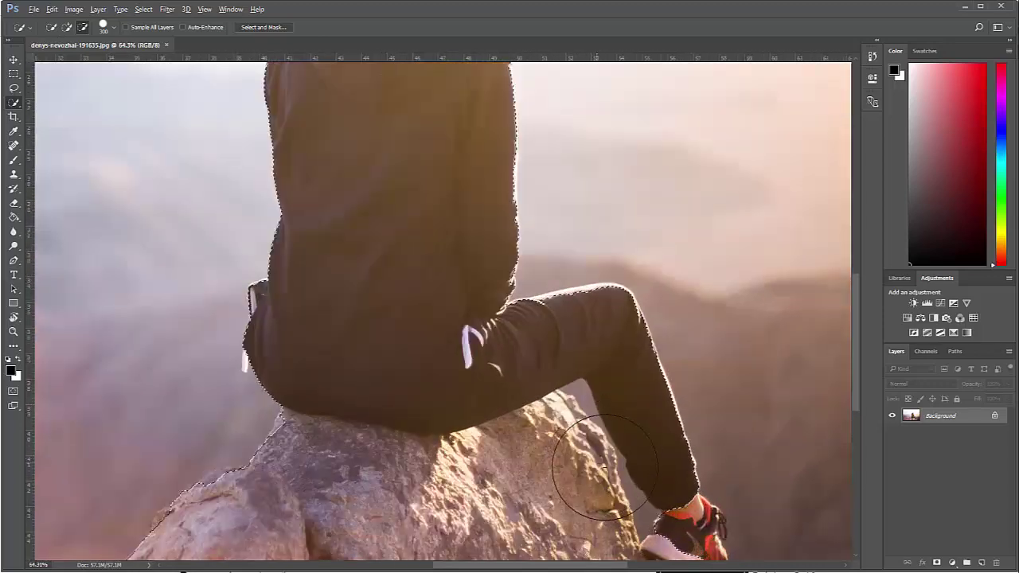
drag(573, 415, 478, 291)
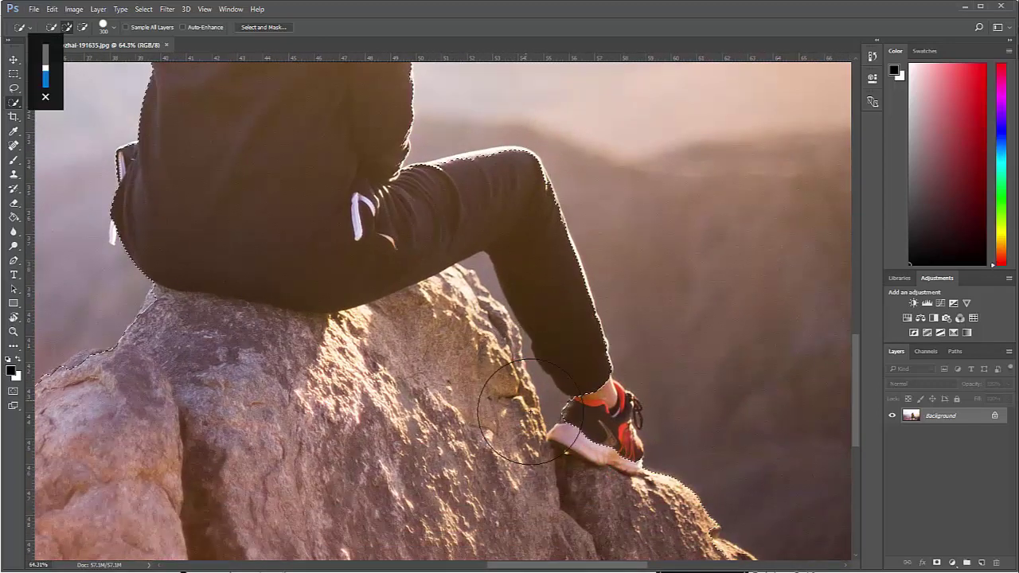
key(bracketleft)
key(bracketleft)
key(bracketleft)
key(bracketleft)
key(bracketleft)
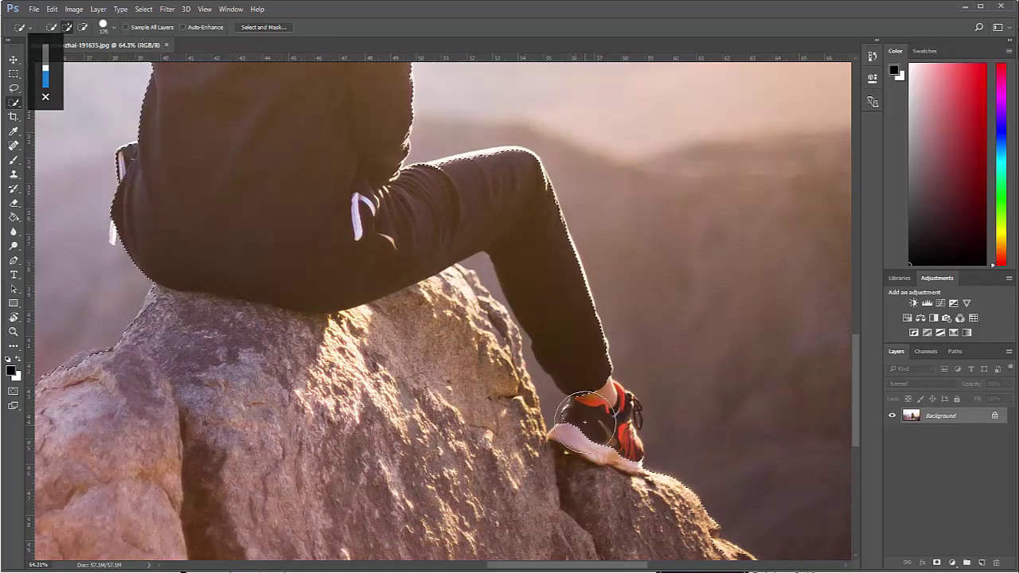
key(bracketleft)
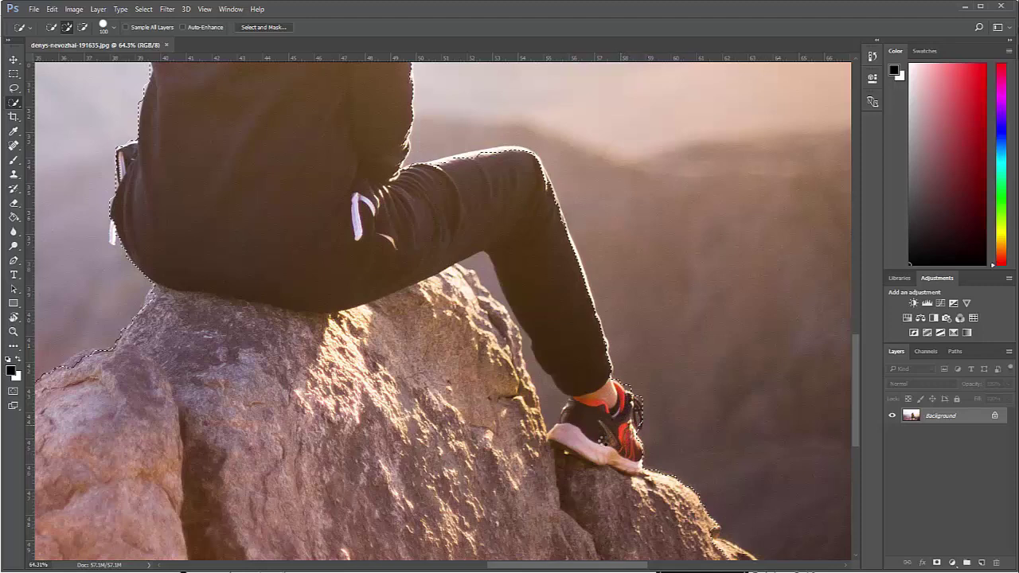
drag(694, 529, 575, 367)
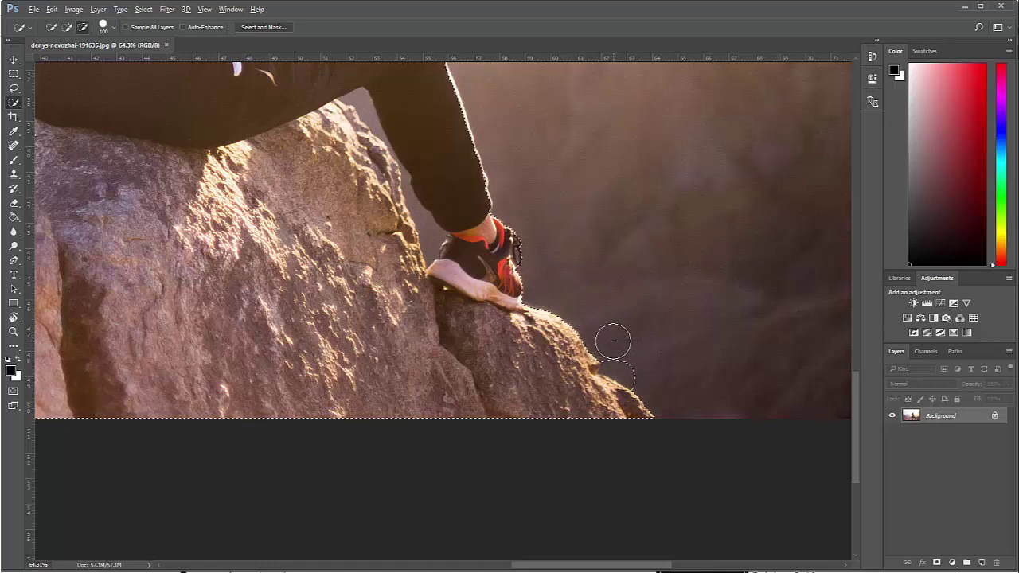
click(619, 357)
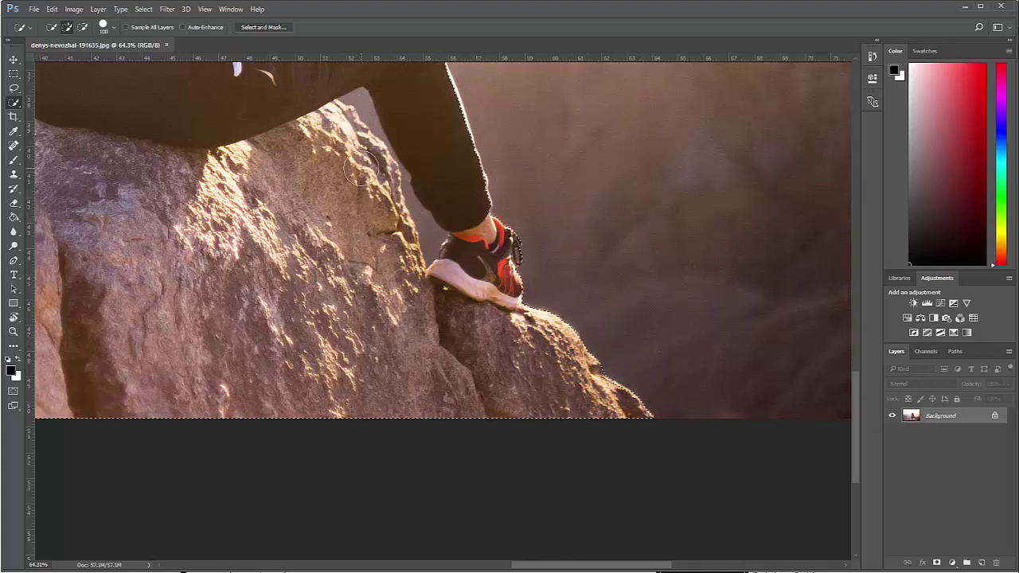
Step: At brush size 25, subtract the gaps between thigh and rock and along the calf
drag(361, 169, 440, 283)
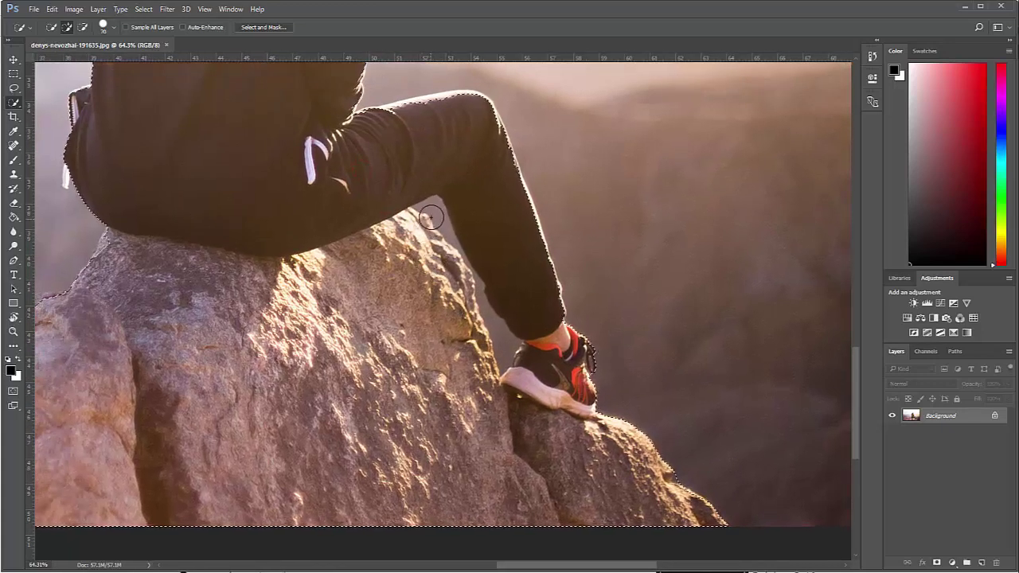
key(bracketleft)
key(bracketleft)
key(bracketleft)
key(bracketleft)
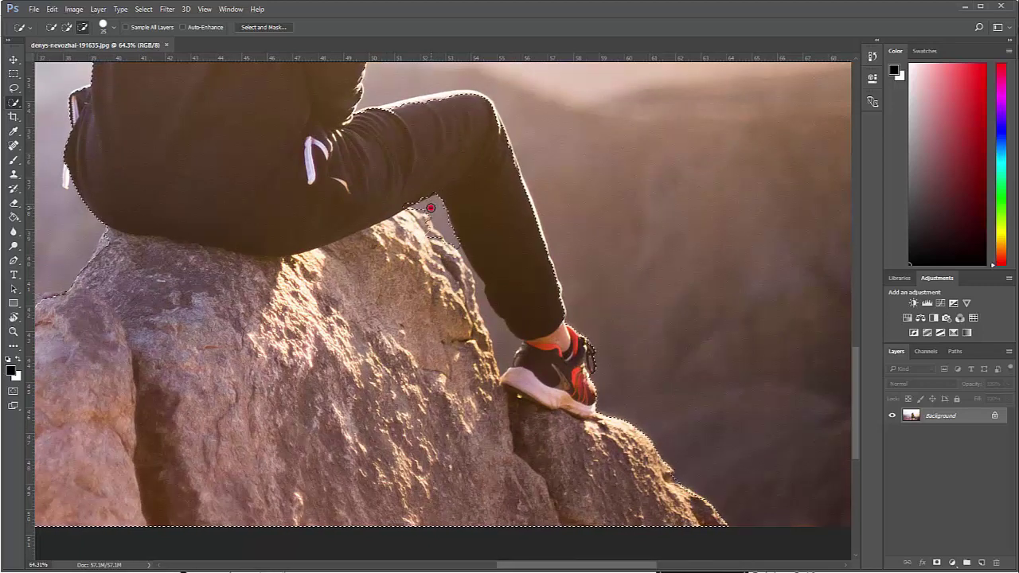
alt+click(430, 207)
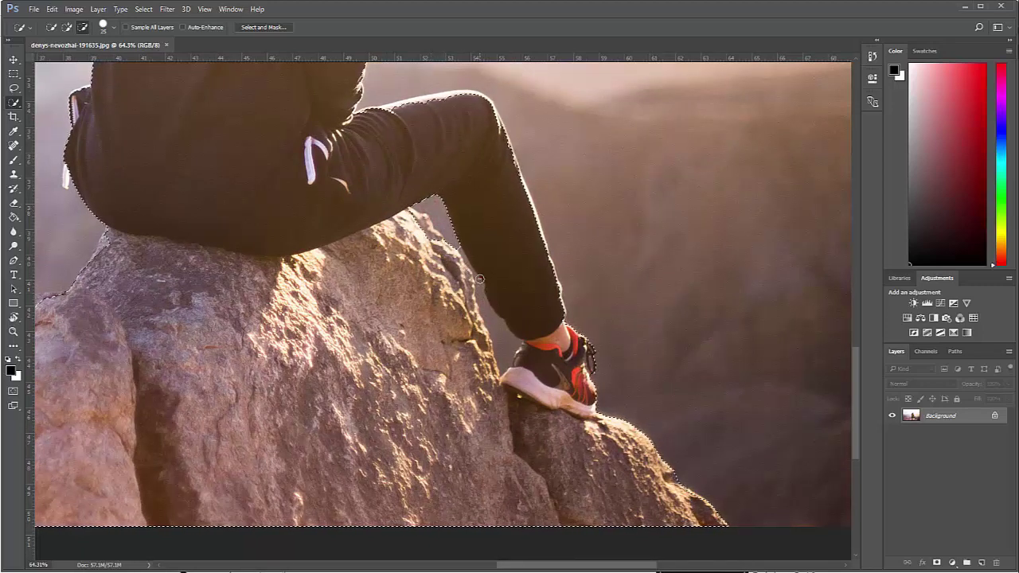
mouse_move(479, 278)
mouse_down()
mouse_move(509, 366)
mouse_move(491, 371)
mouse_up()
Step: With a 10–20 brush, Alt-click to trim the selection edge between calf and rock
key(bracketleft)
key(bracketleft)
key(bracketleft)
key(alt)
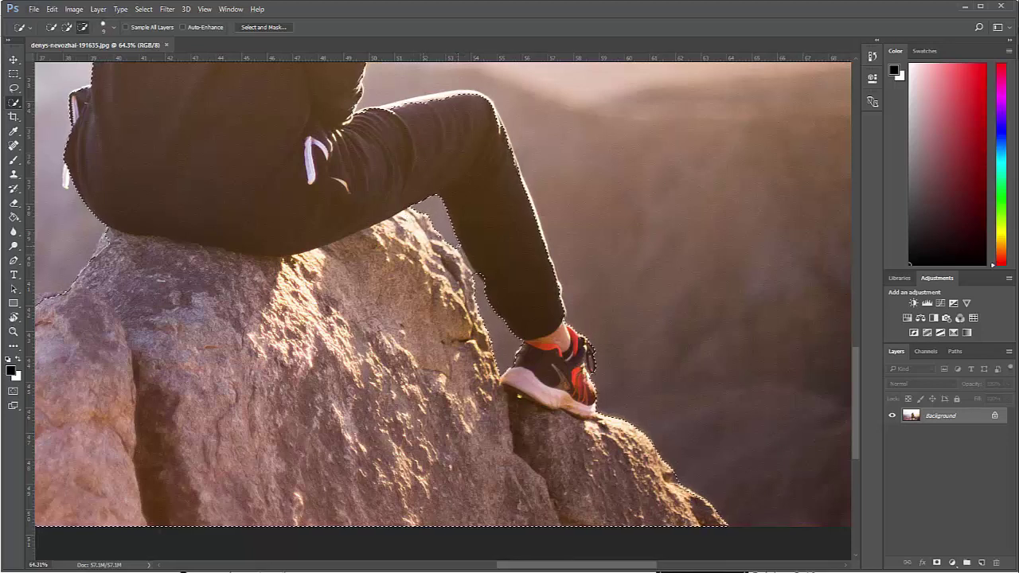
alt+click(465, 277)
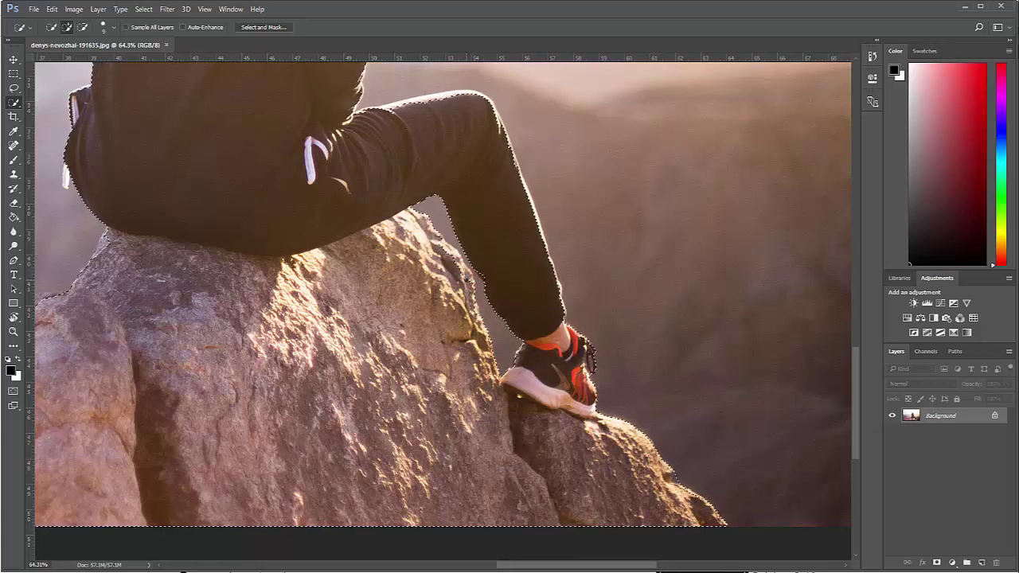
key(bracketright)
key(bracketright)
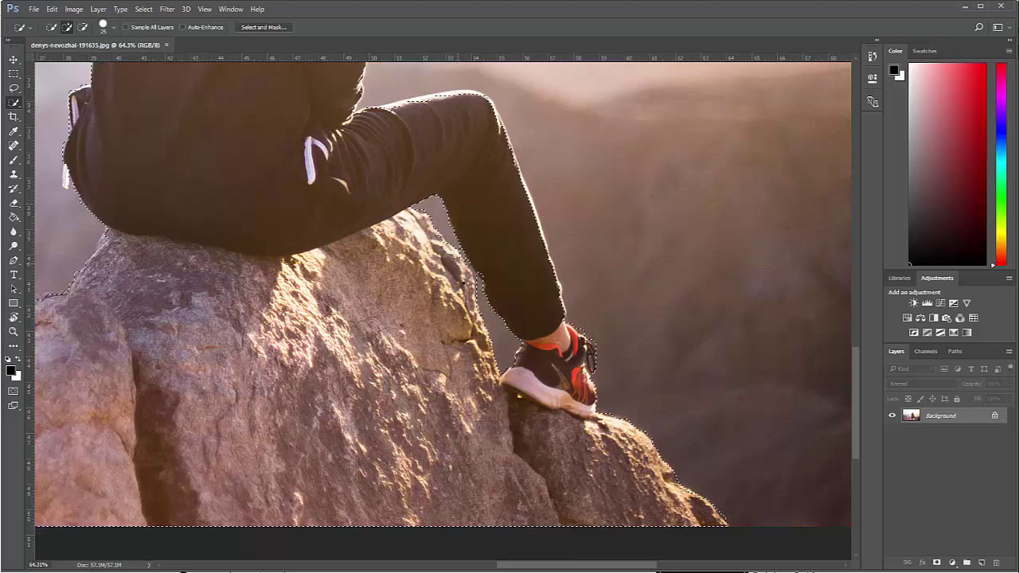
alt+click(474, 284)
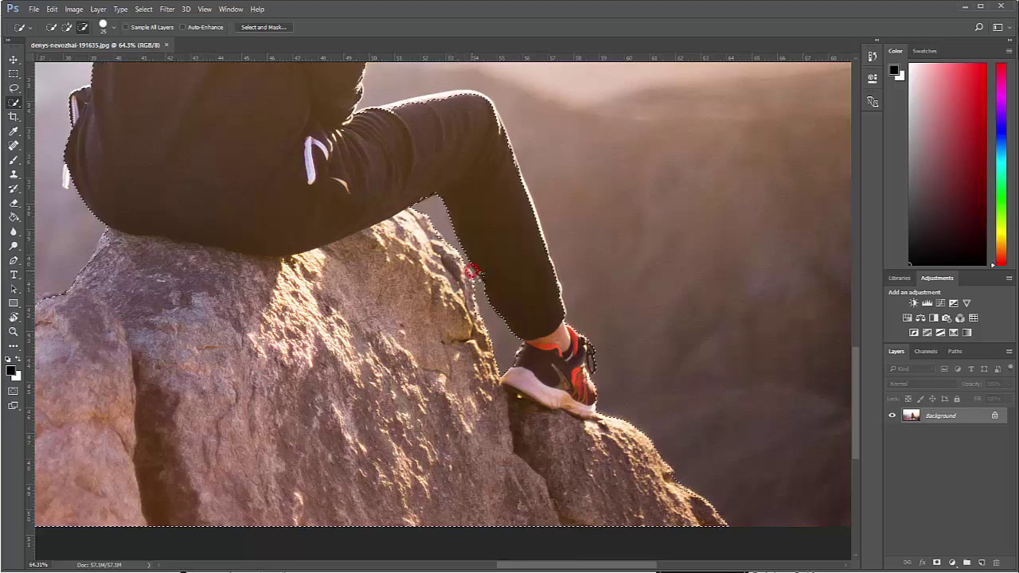
alt+click(474, 268)
alt+click(483, 271)
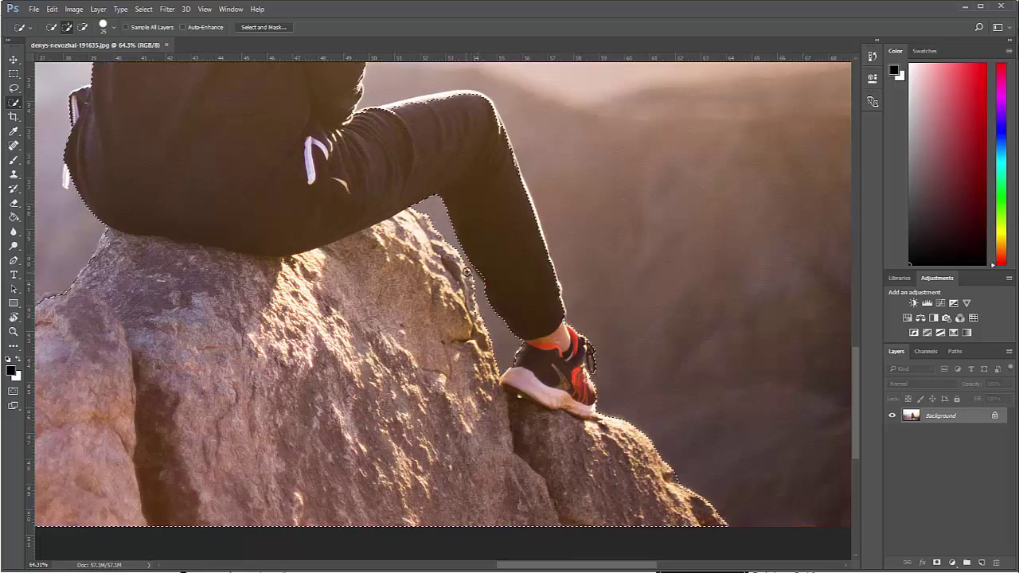
alt+click(467, 273)
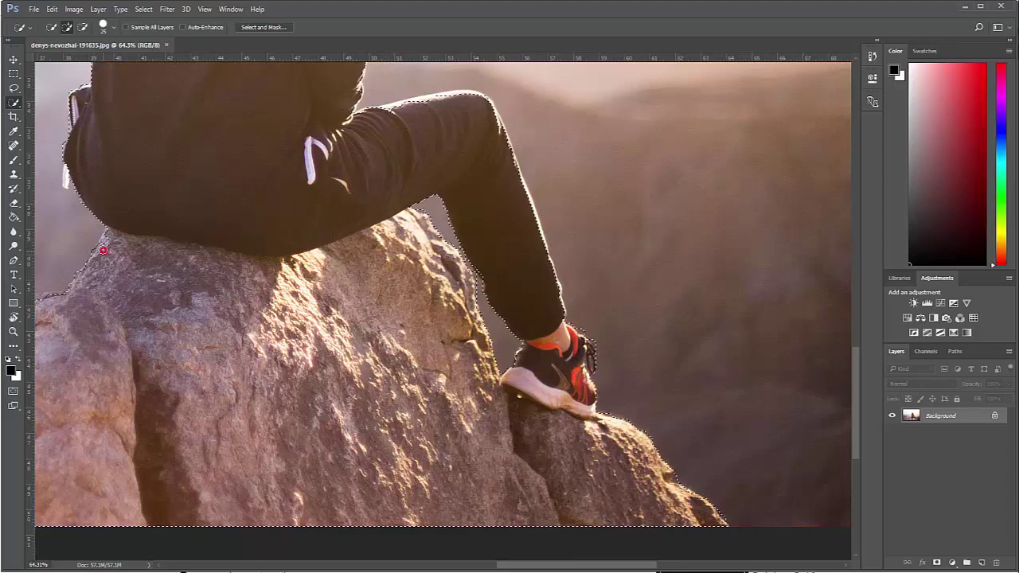
scroll(162, 238, down, 4)
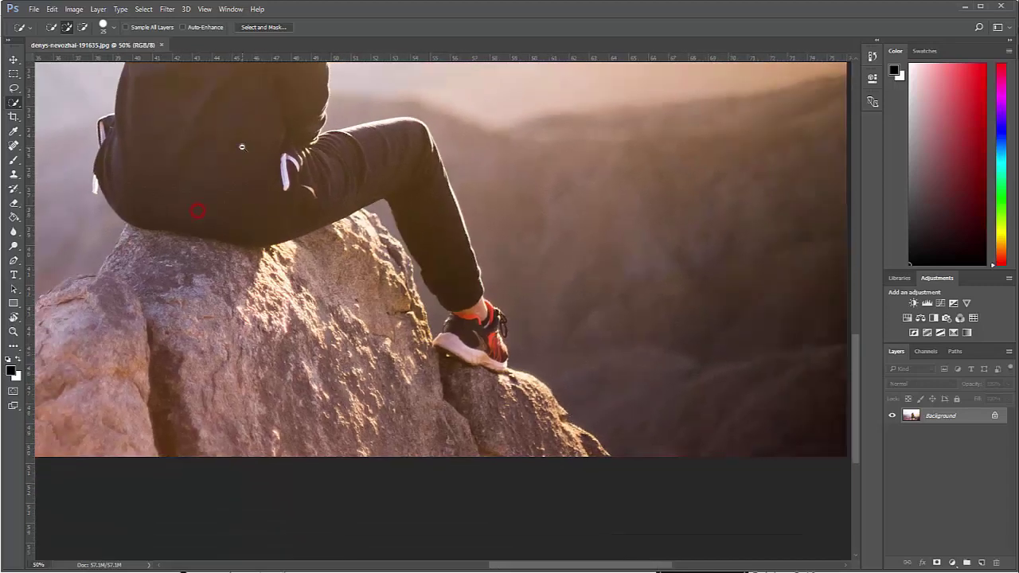
scroll(268, 226, up, 2)
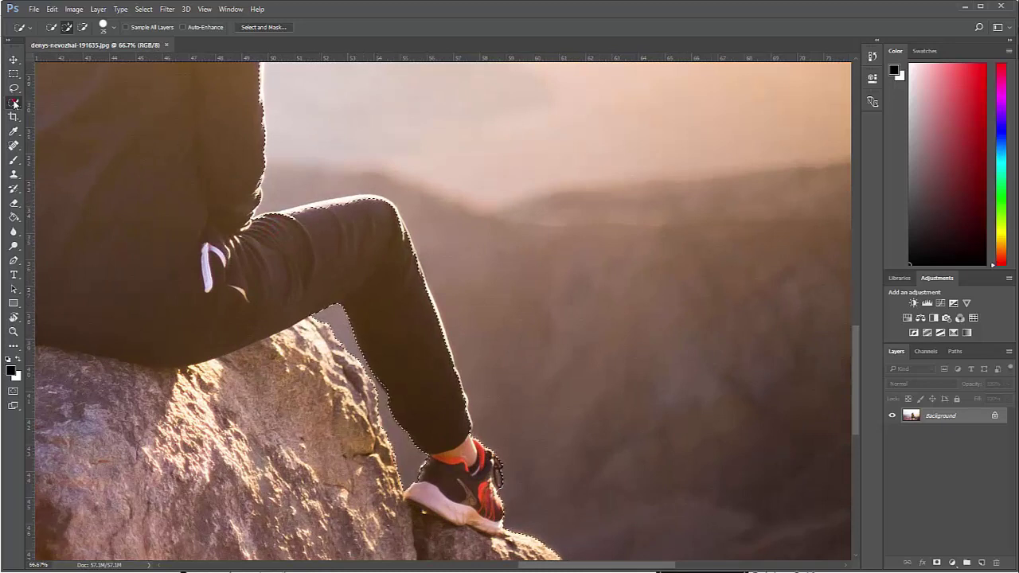
Step: Add missed pixels at the knee and leg edge using the Magic Wand in add mode
drag(14, 102, 38, 116)
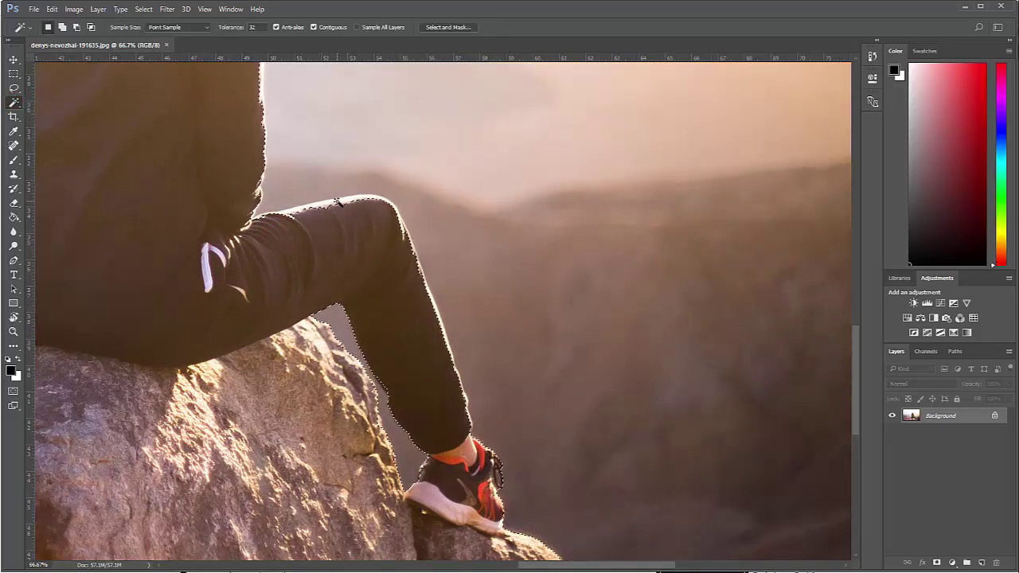
key(shift)
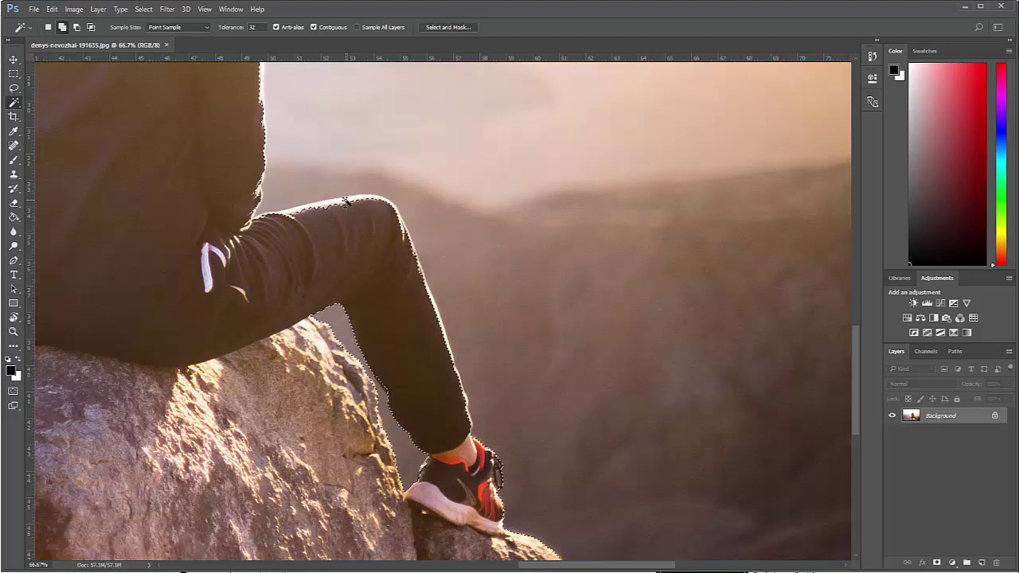
click(348, 203)
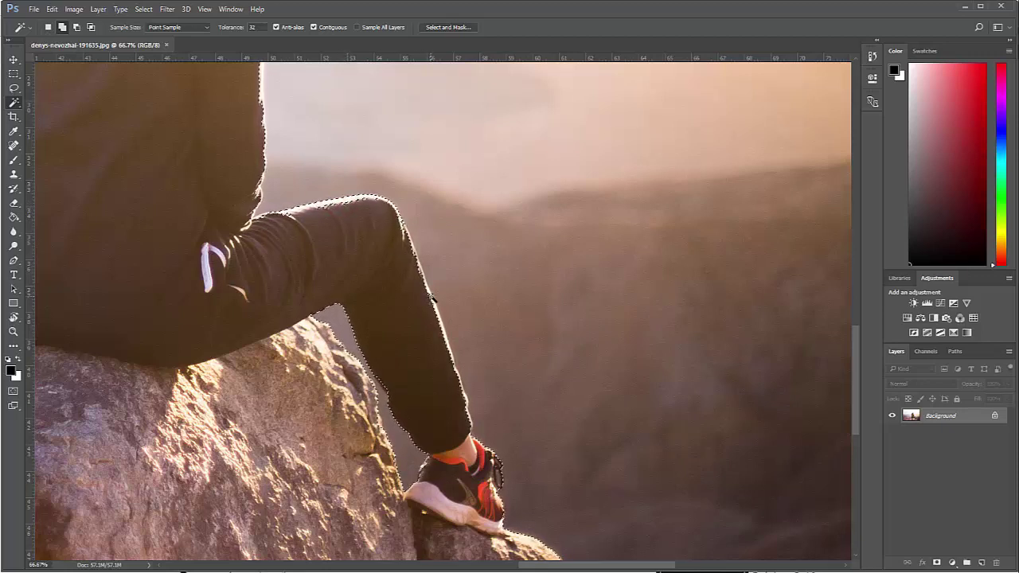
click(432, 297)
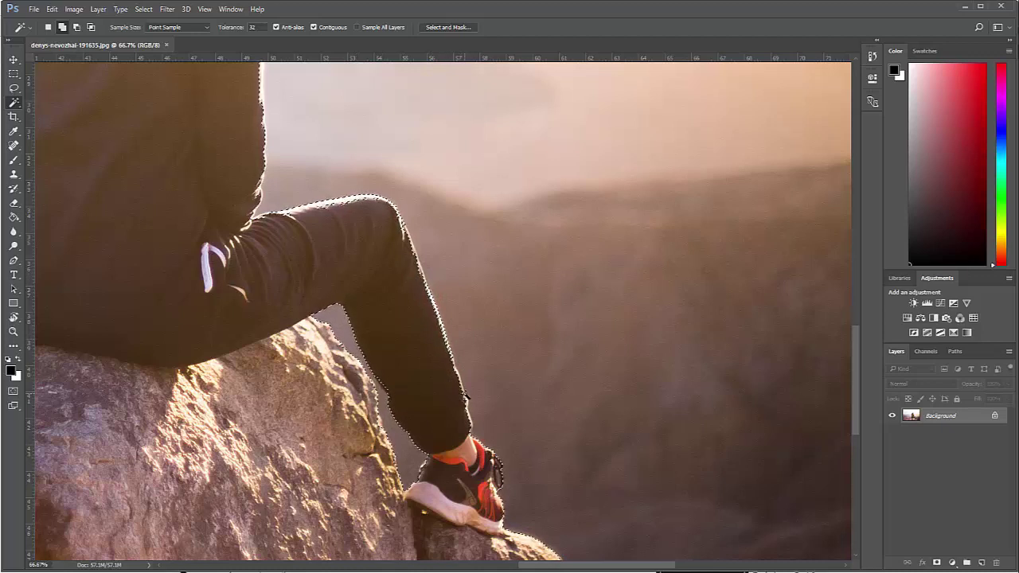
right_click(14, 106)
click(63, 101)
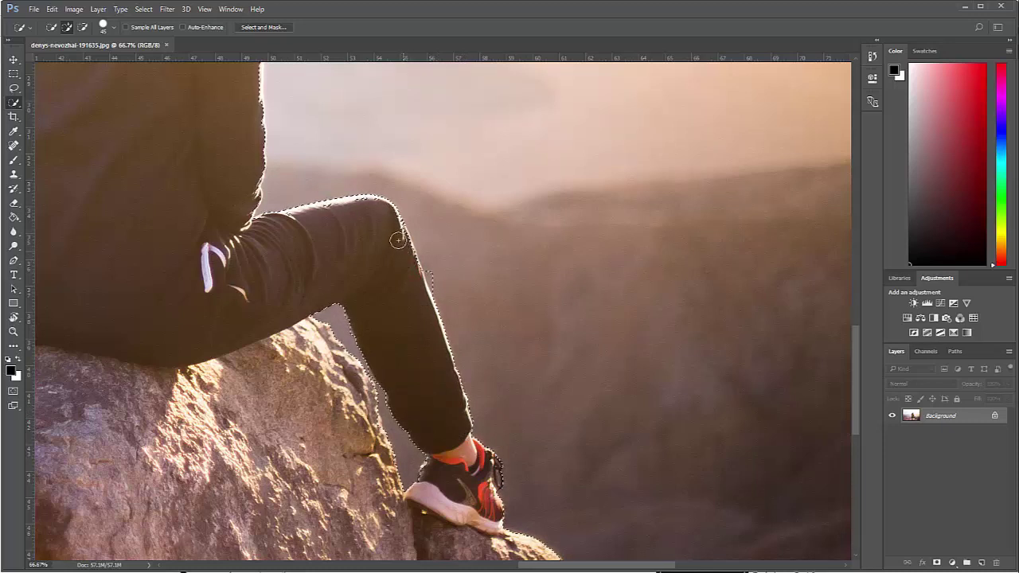
Step: Remove the bump past the knee and extend the selection along her back and sleeve
alt+click(429, 274)
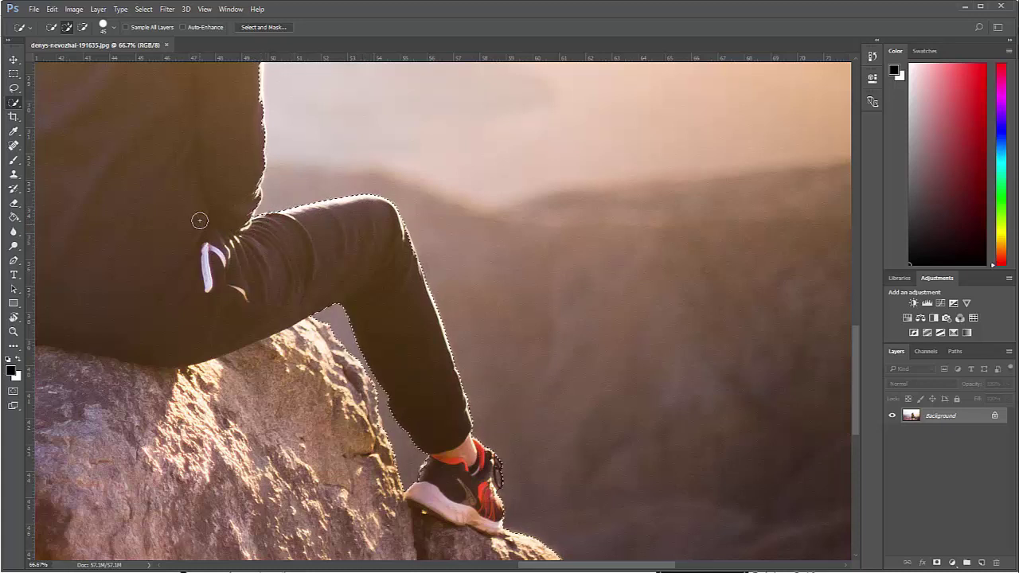
scroll(273, 151, up, 3)
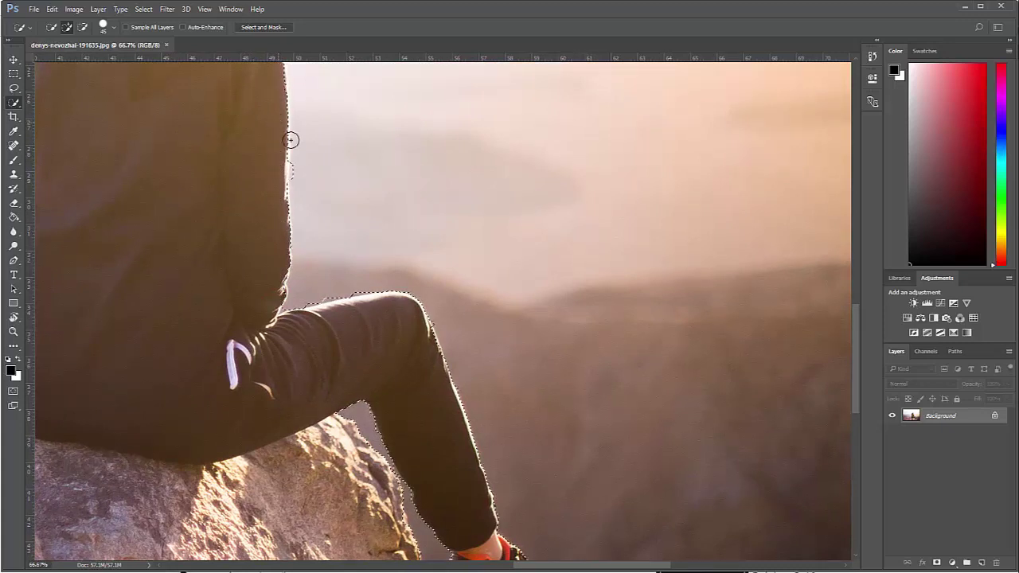
mouse_move(310, 152)
mouse_down()
mouse_move(323, 263)
mouse_move(289, 244)
mouse_up()
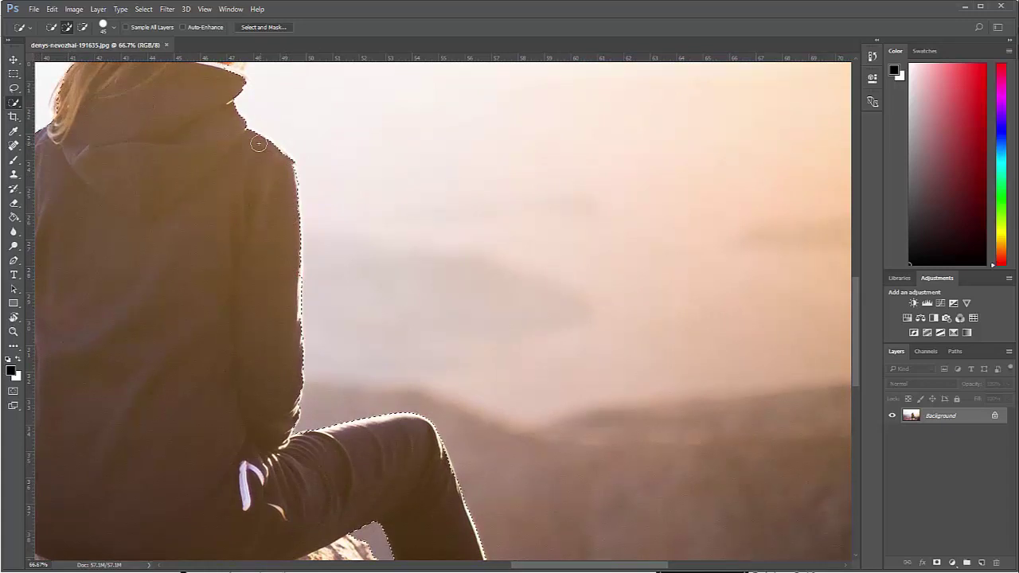
mouse_move(250, 143)
mouse_down()
mouse_move(292, 205)
mouse_move(372, 395)
mouse_up()
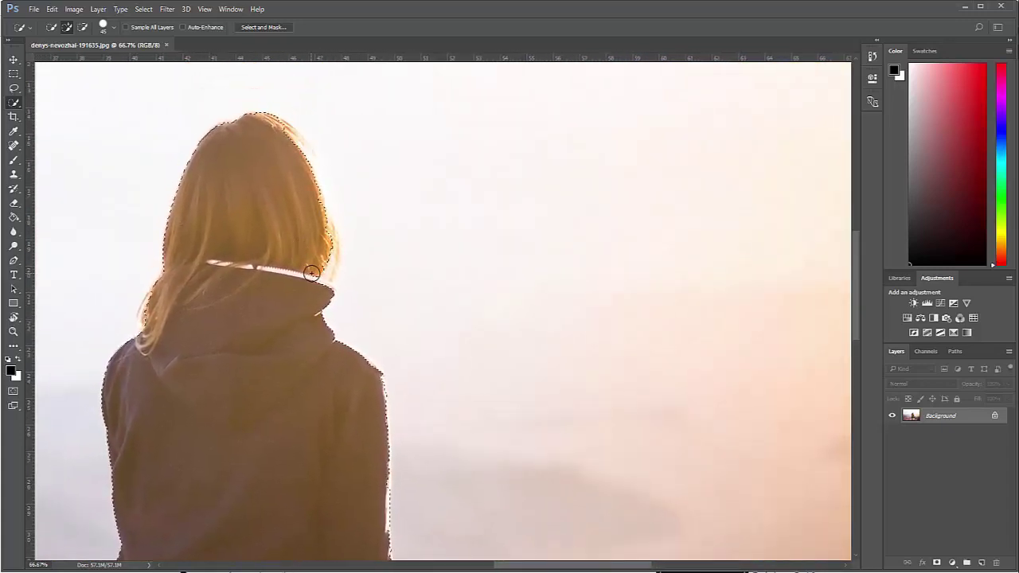
drag(312, 273, 318, 260)
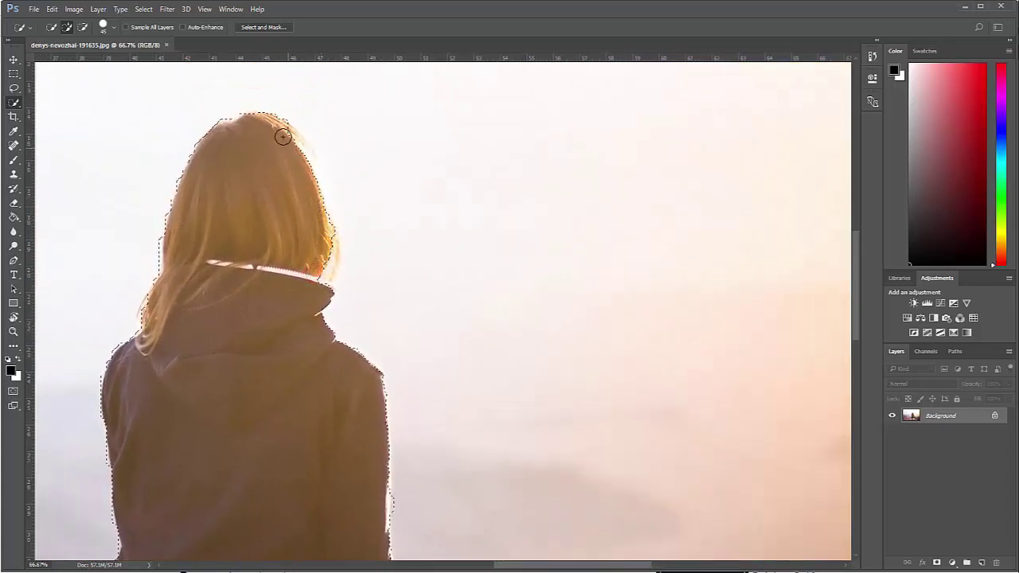
mouse_move(155, 361)
mouse_down()
mouse_move(213, 299)
mouse_move(284, 182)
mouse_up()
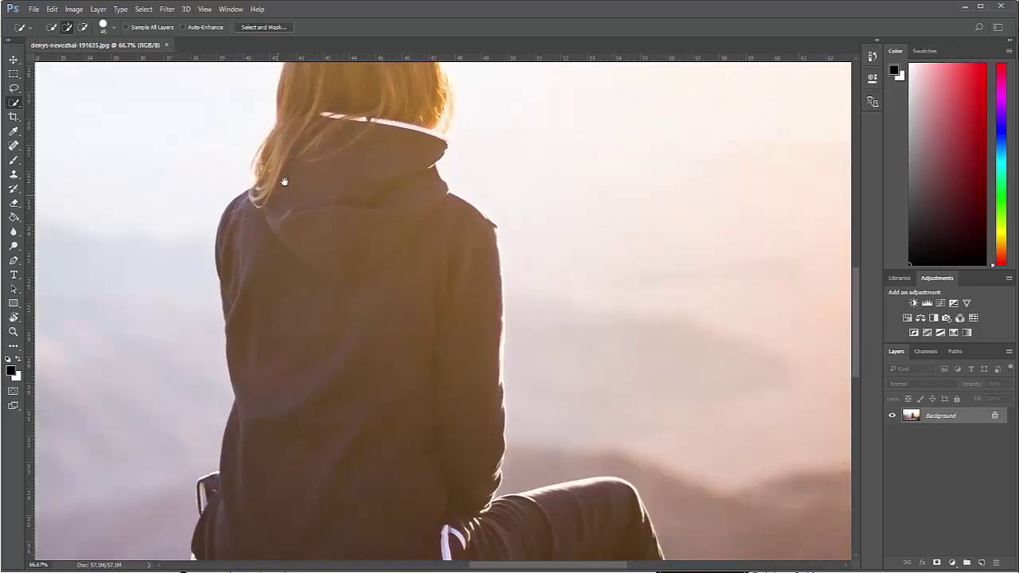
scroll(273, 347, down, 5)
drag(273, 348, 286, 332)
click(300, 345)
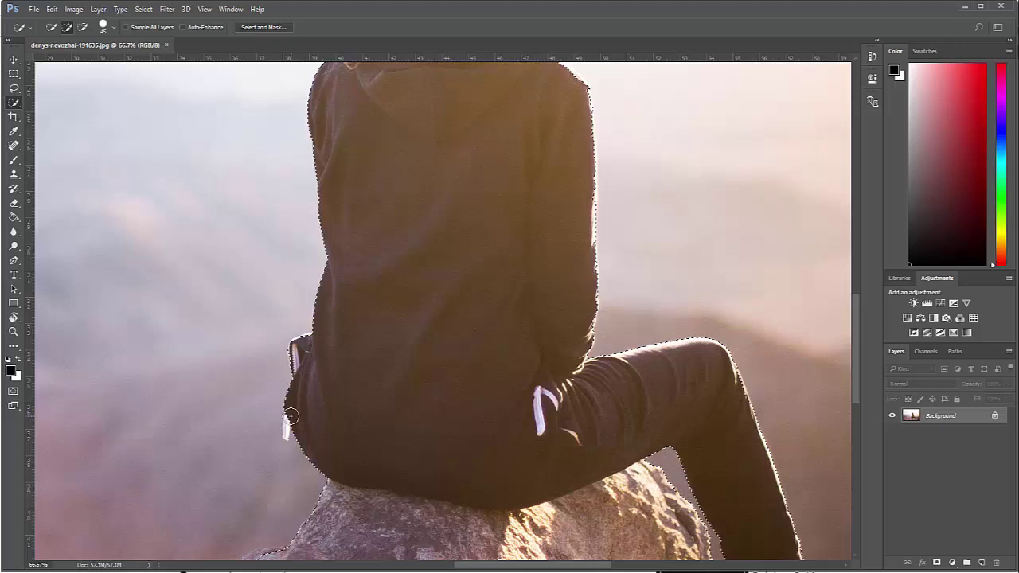
drag(280, 445, 283, 357)
Step: Add the white strap and the smaller left rocks to the selection, then fit the photo on screen
key(bracketleft)
key(bracketleft)
key(bracketleft)
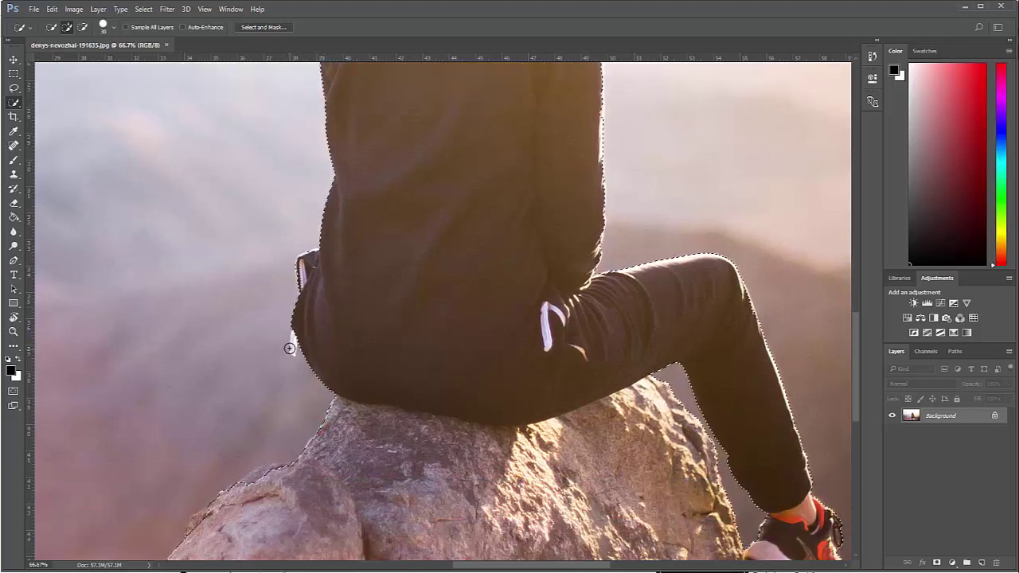
click(293, 349)
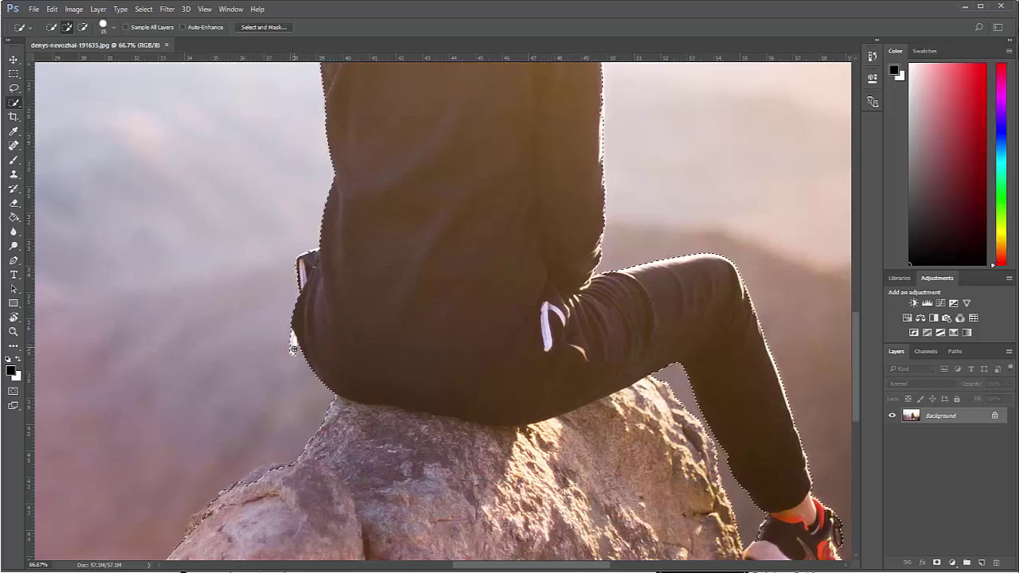
key(bracketright)
key(bracketright)
key(bracketright)
key(bracketright)
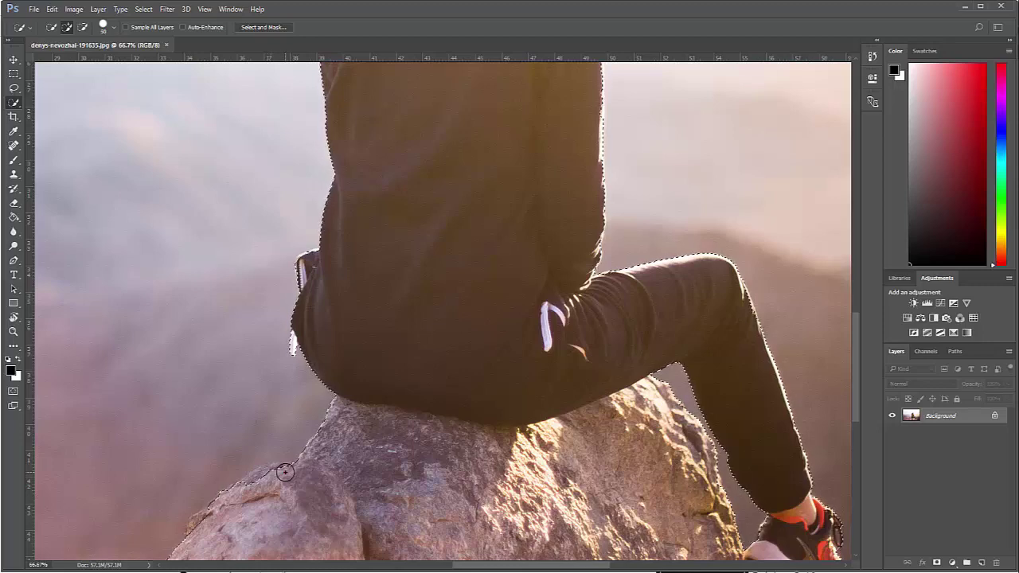
drag(271, 475, 241, 494)
scroll(243, 485, down, 5)
scroll(243, 485, left, 4)
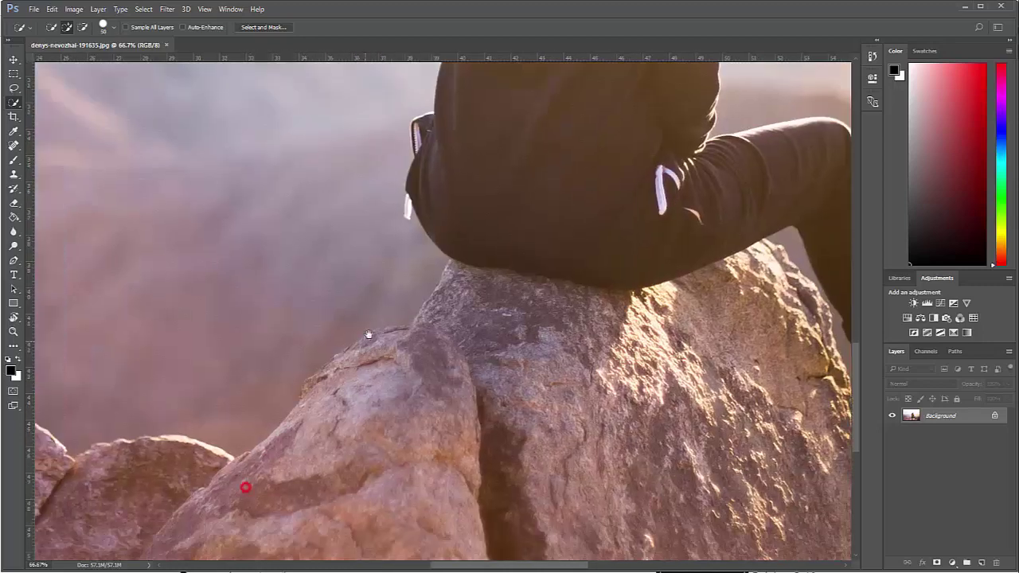
click(326, 369)
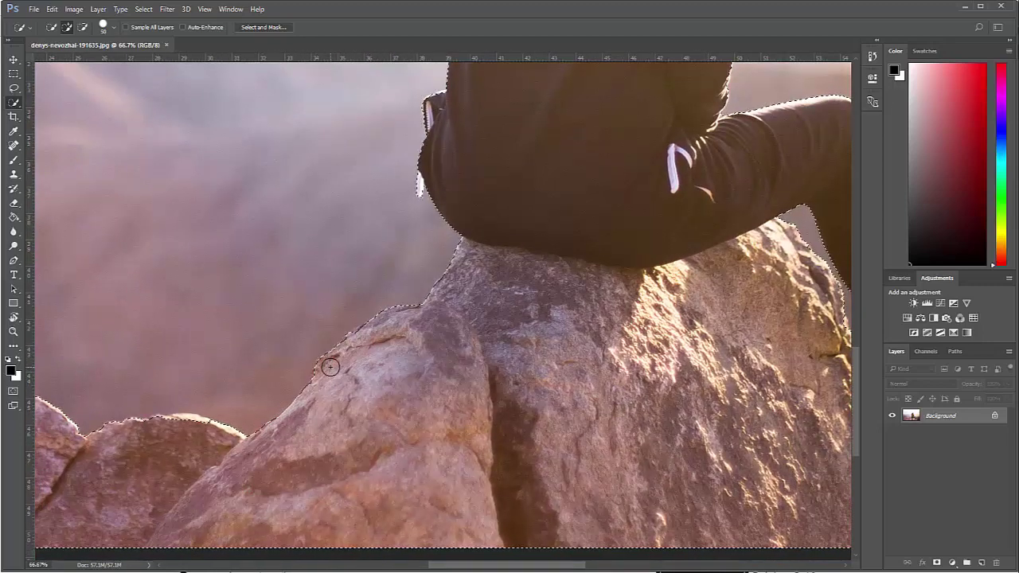
click(360, 340)
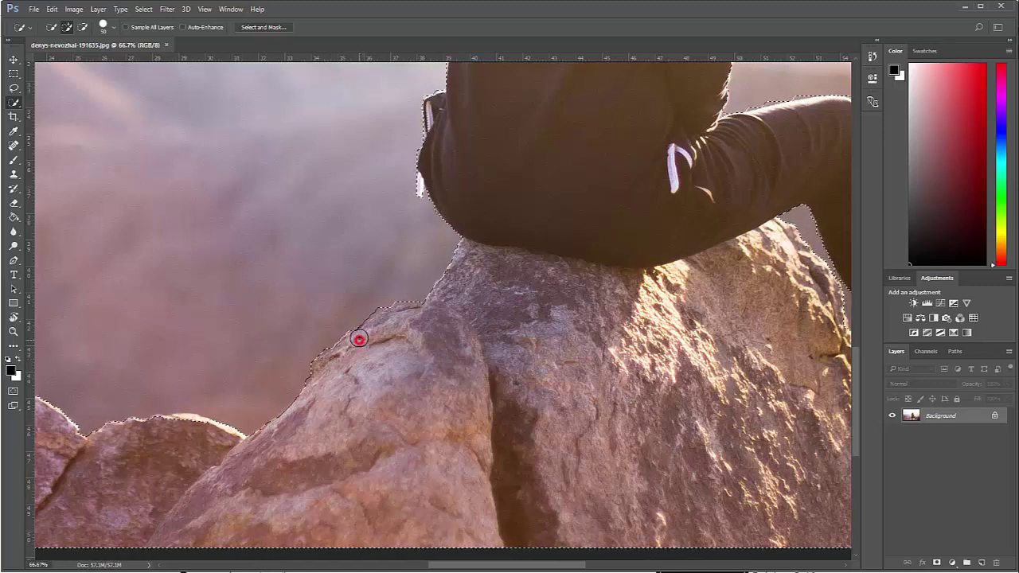
scroll(212, 366, down, 1)
mouse_move(194, 418)
mouse_down()
mouse_move(144, 422)
mouse_move(296, 364)
mouse_up()
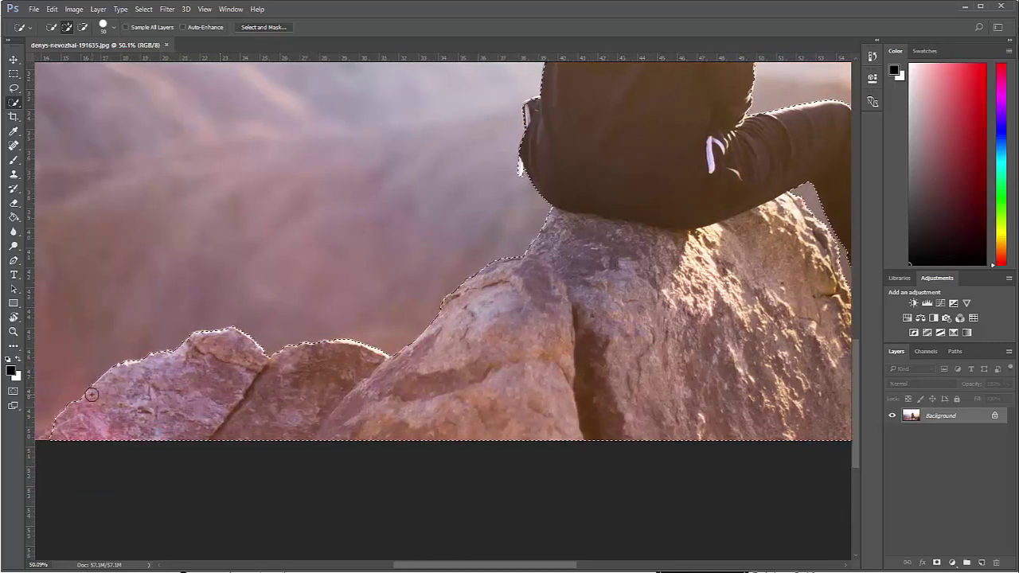
click(51, 436)
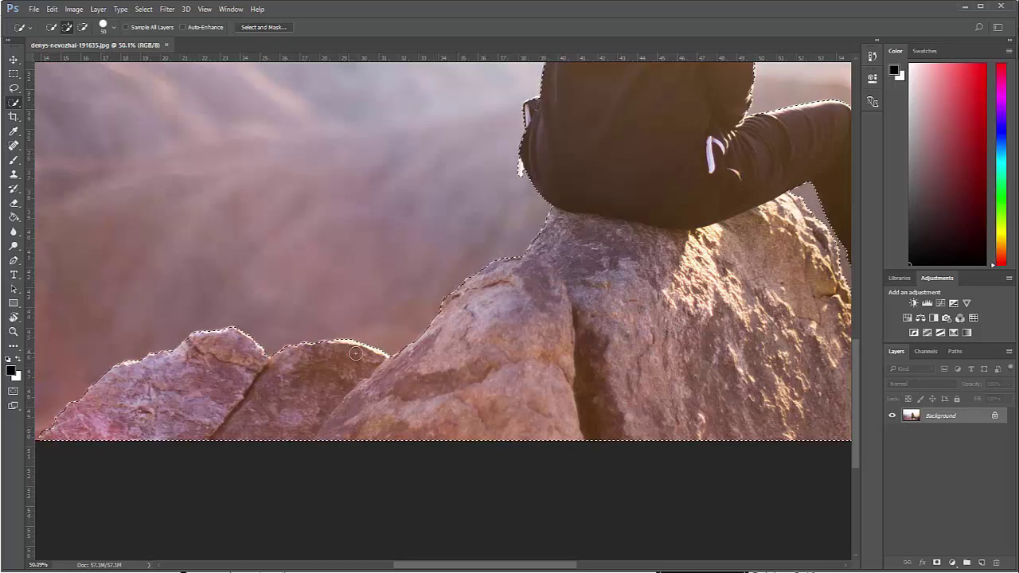
key(ctrl+0)
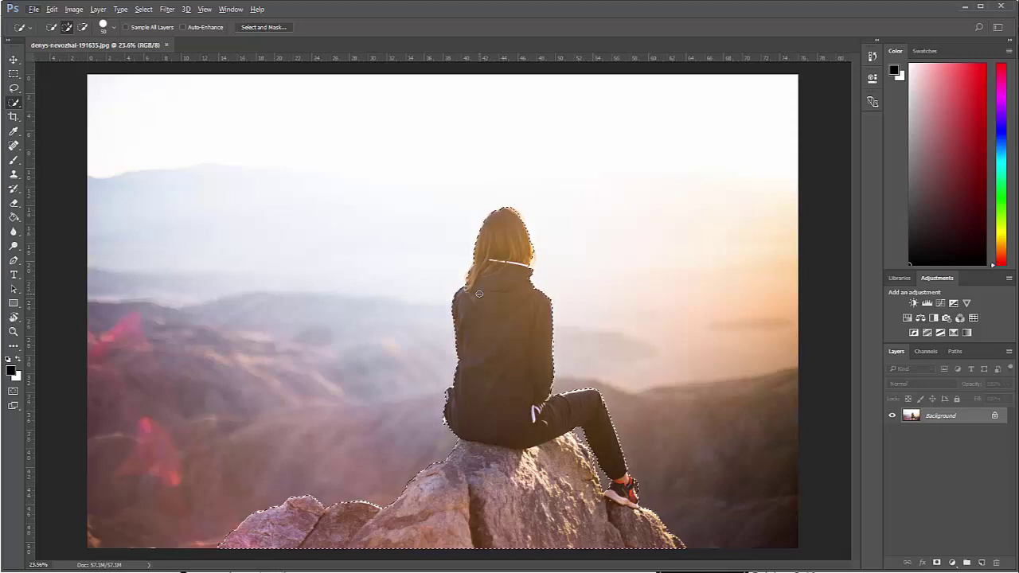
Step: Fill the selection white, copy it to Layer 1, realign it, and hide Layer 1
key(ctrl+BackSpace)
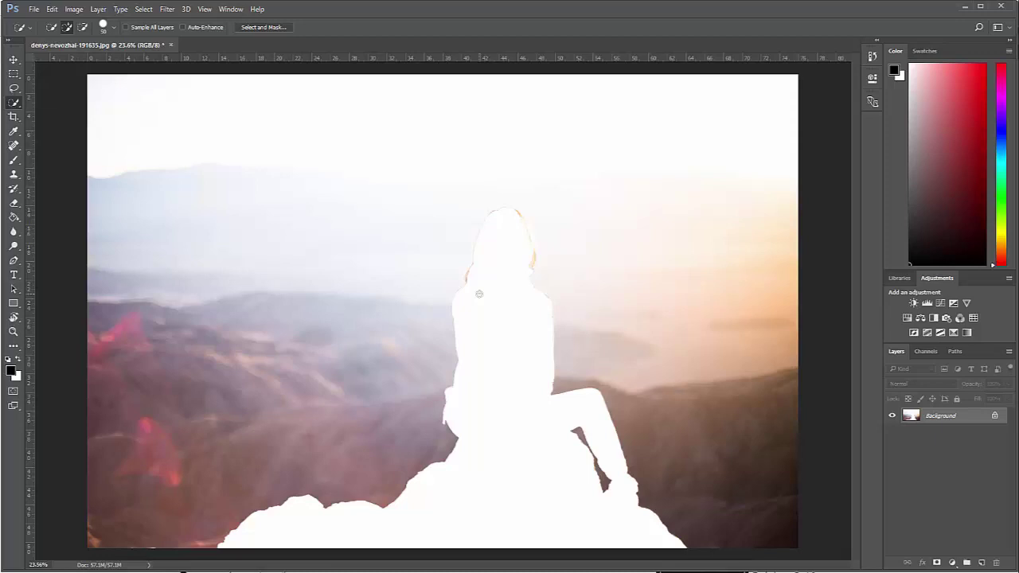
key(ctrl+v)
key(v)
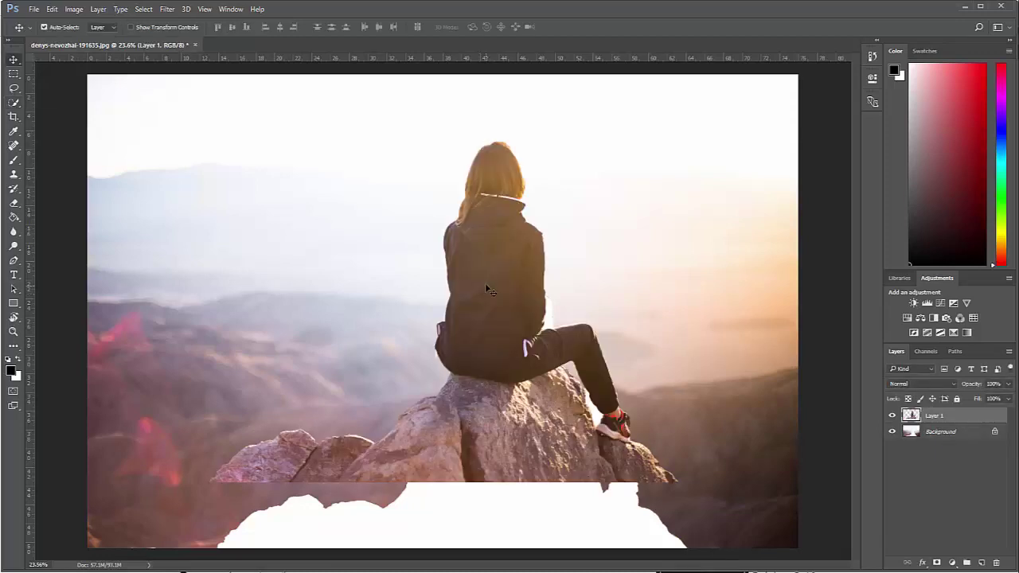
drag(492, 280, 516, 271)
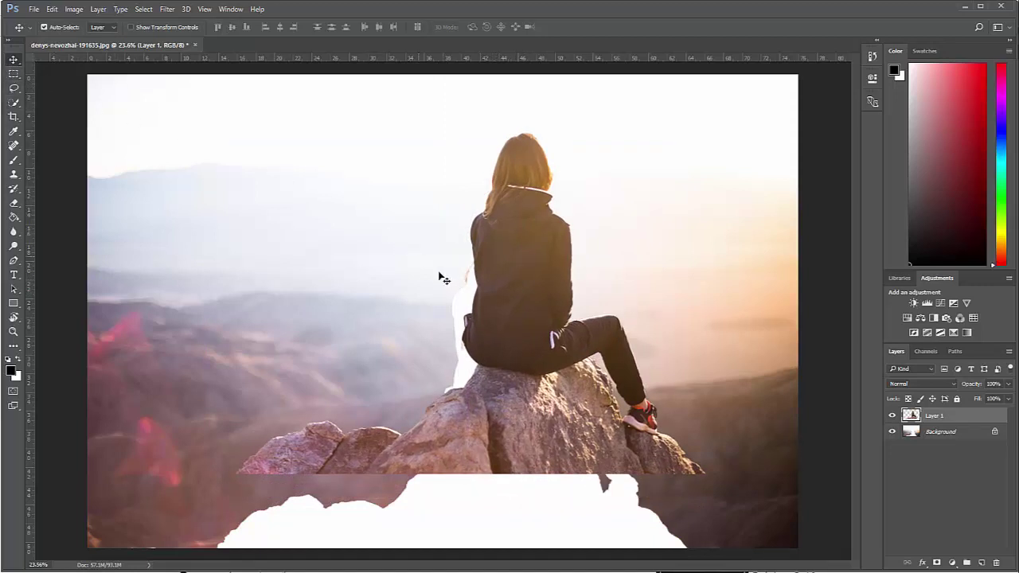
drag(541, 312, 540, 390)
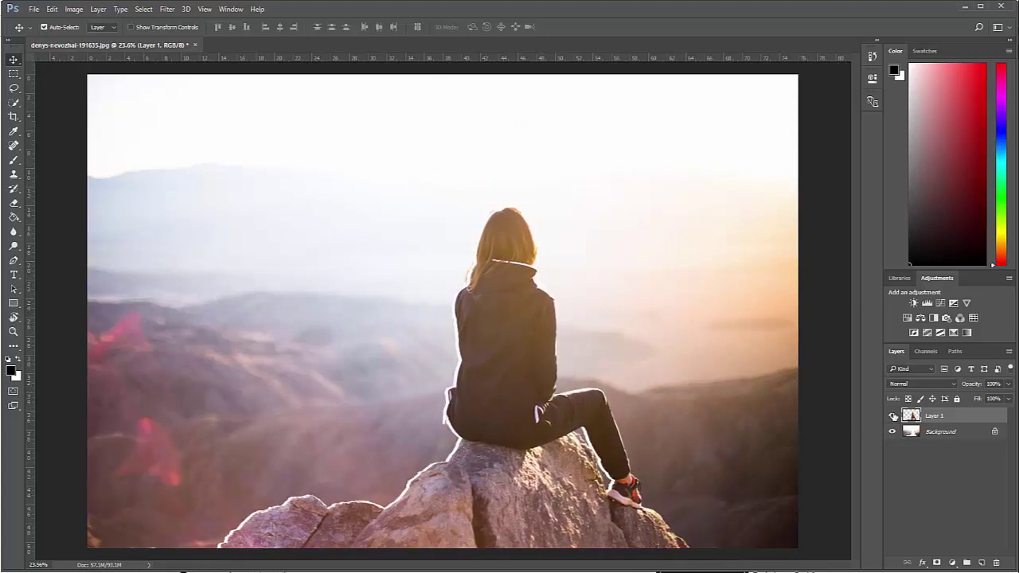
click(893, 415)
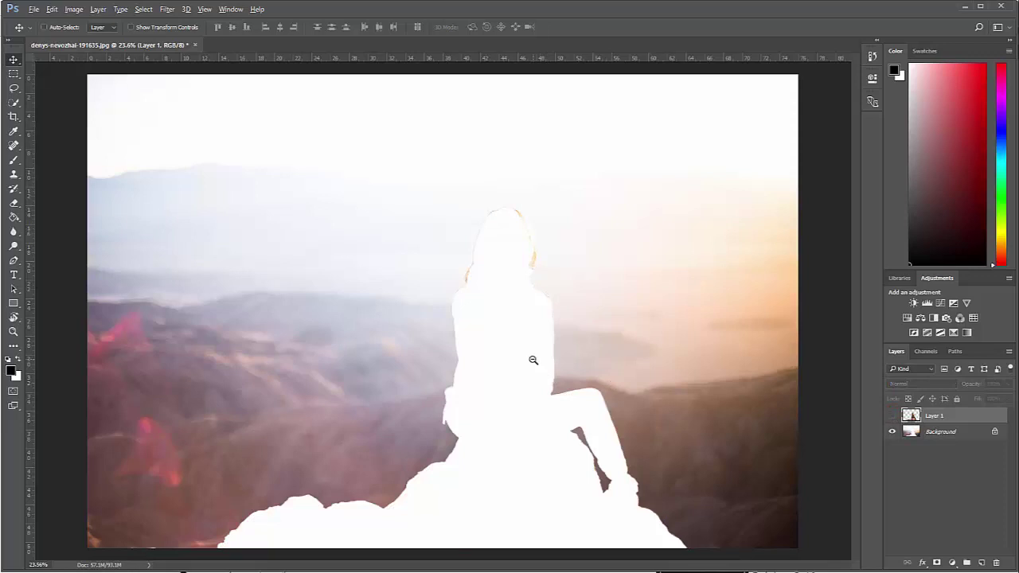
key(ctrl+minus)
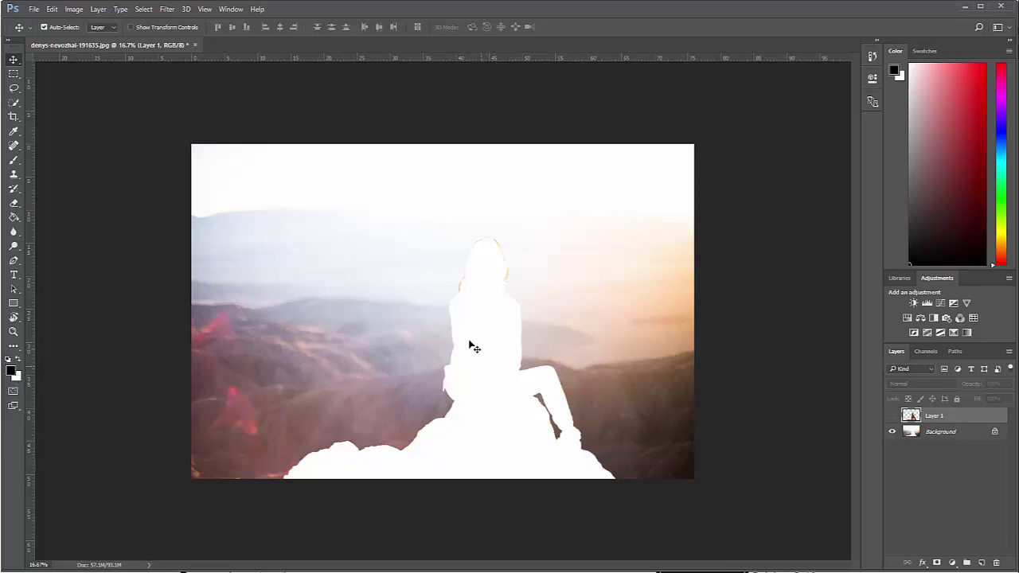
Step: Lasso a loose outline around the white silhouette and make the Background layer active
click(14, 88)
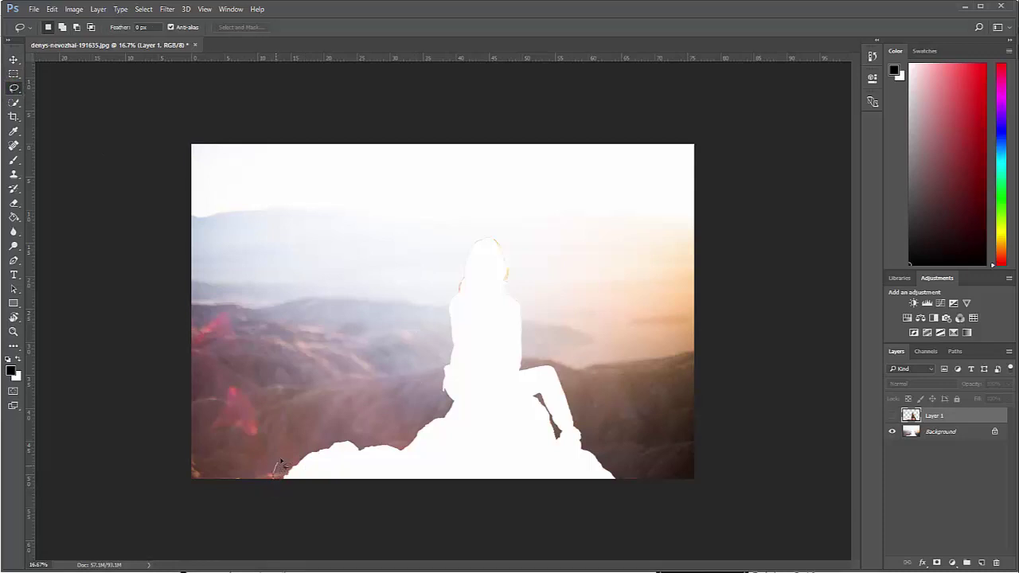
mouse_move(327, 437)
mouse_down()
mouse_move(414, 425)
mouse_move(440, 360)
mouse_move(446, 275)
mouse_move(459, 249)
mouse_move(483, 236)
mouse_move(522, 241)
mouse_move(535, 335)
mouse_move(570, 374)
mouse_up()
mouse_move(591, 420)
mouse_down()
mouse_move(631, 487)
mouse_move(595, 519)
mouse_move(293, 498)
mouse_move(286, 546)
mouse_up()
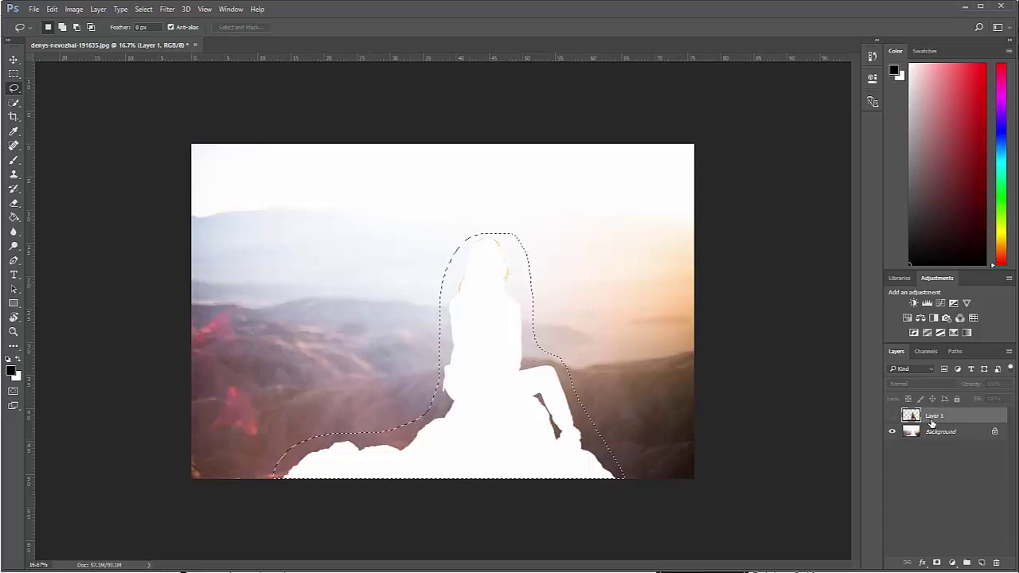
click(931, 431)
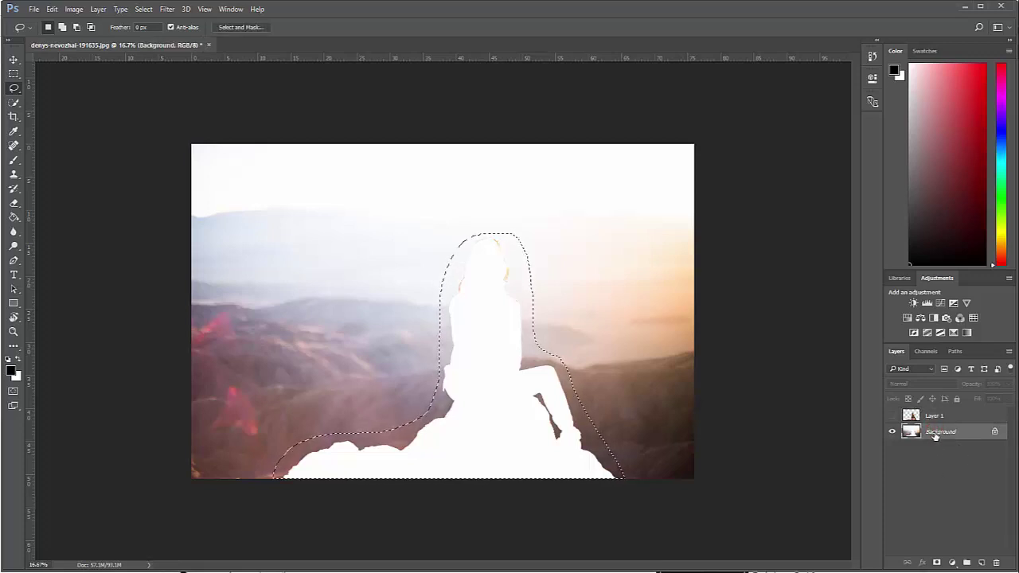
key(i)
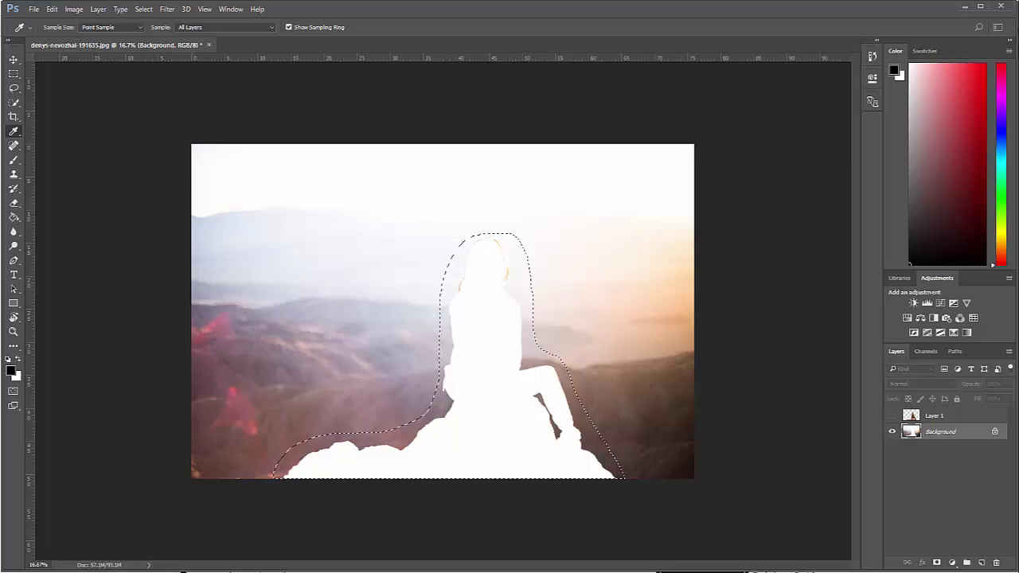
Step: Content-aware fill the silhouette selection on the Background via Edit > Fill
key(shift+F5)
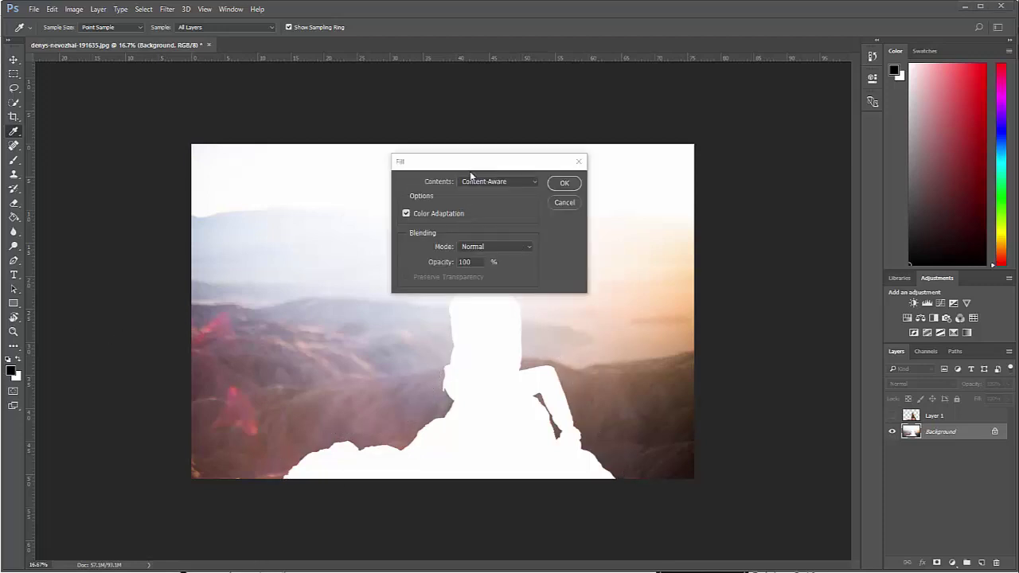
drag(468, 168, 521, 162)
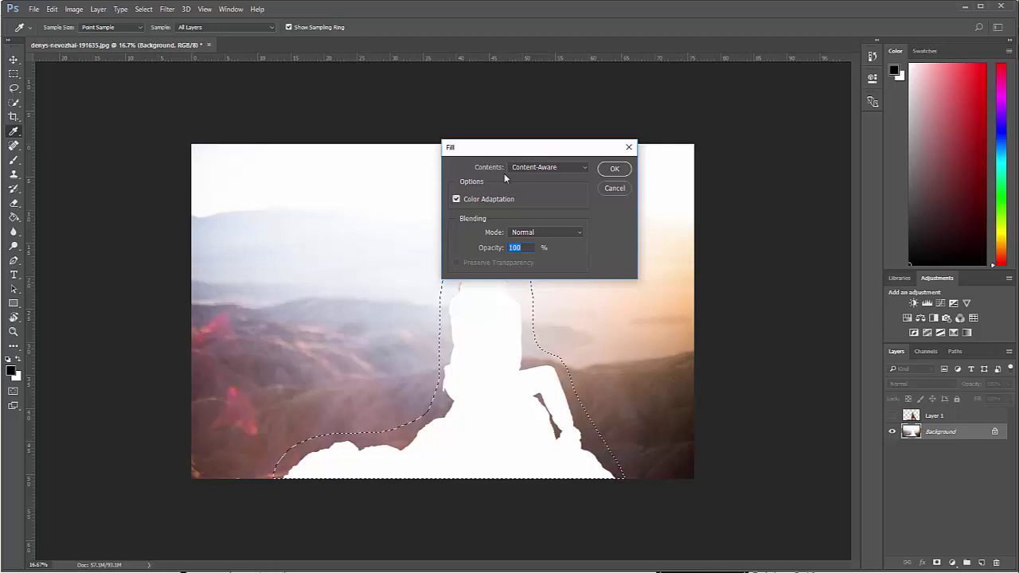
drag(531, 147, 502, 162)
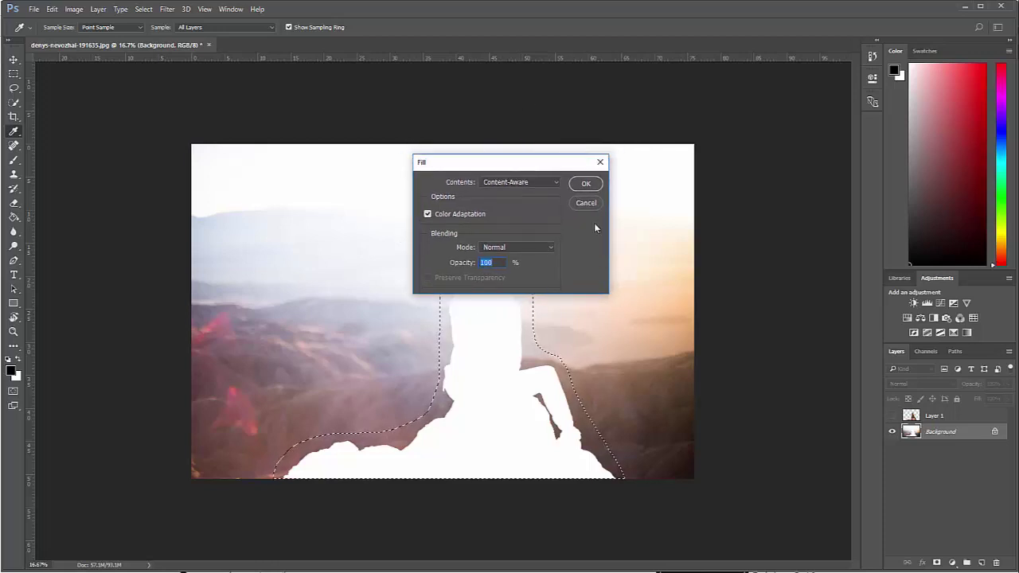
click(579, 207)
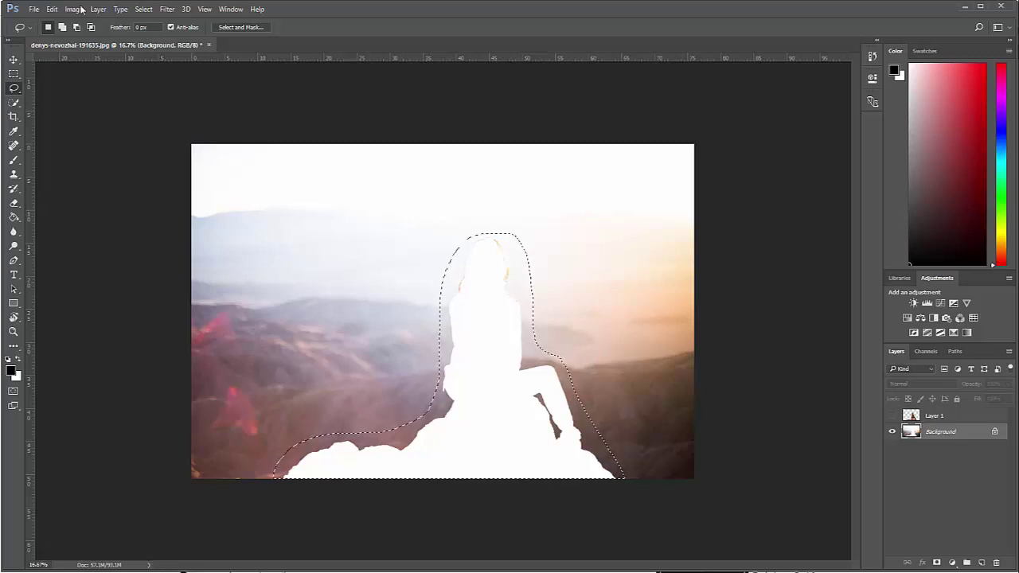
click(52, 8)
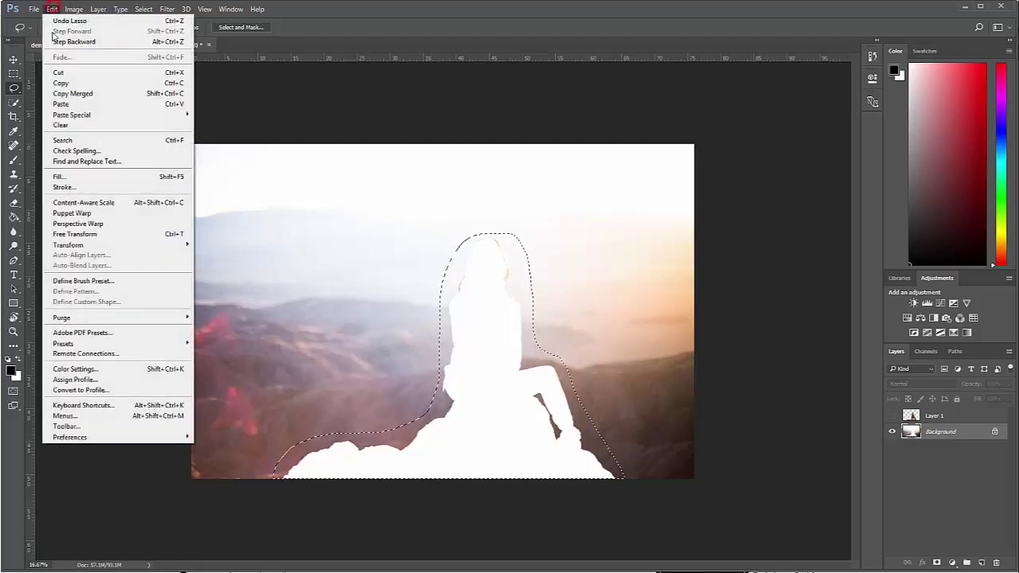
click(74, 177)
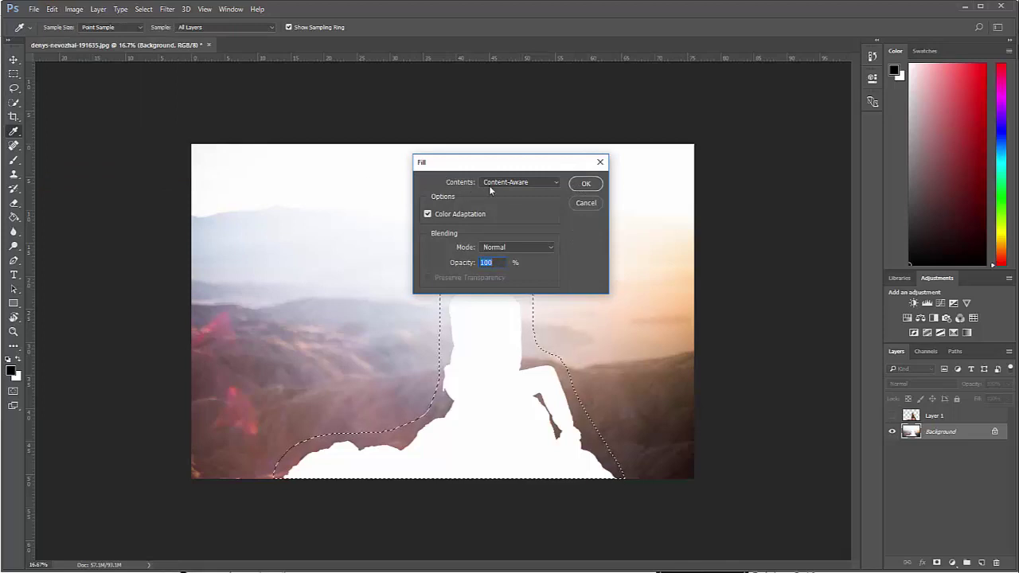
click(586, 185)
key(l)
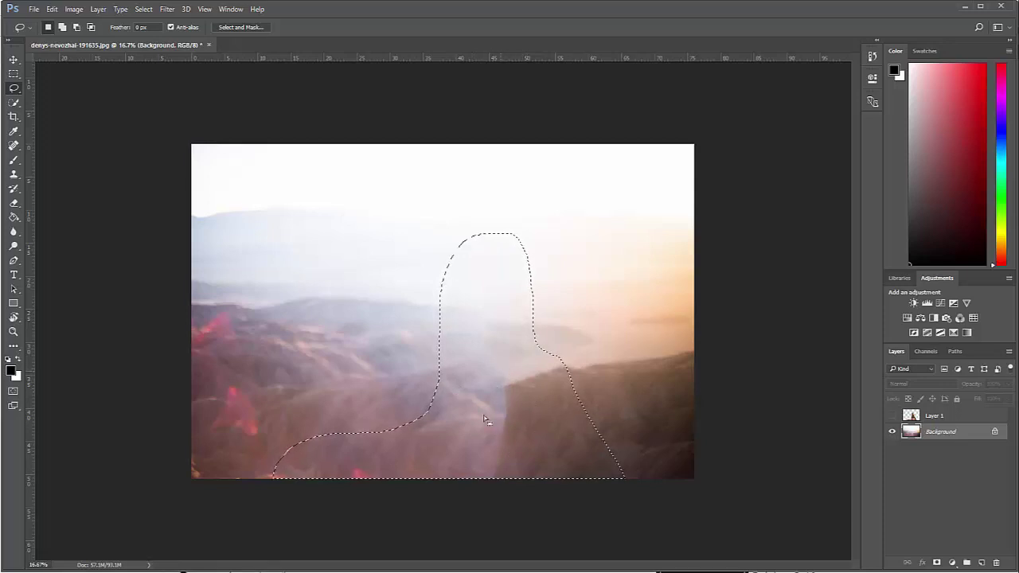
Step: Show Layer 1 again, toggling its visibility to check the fill
click(892, 415)
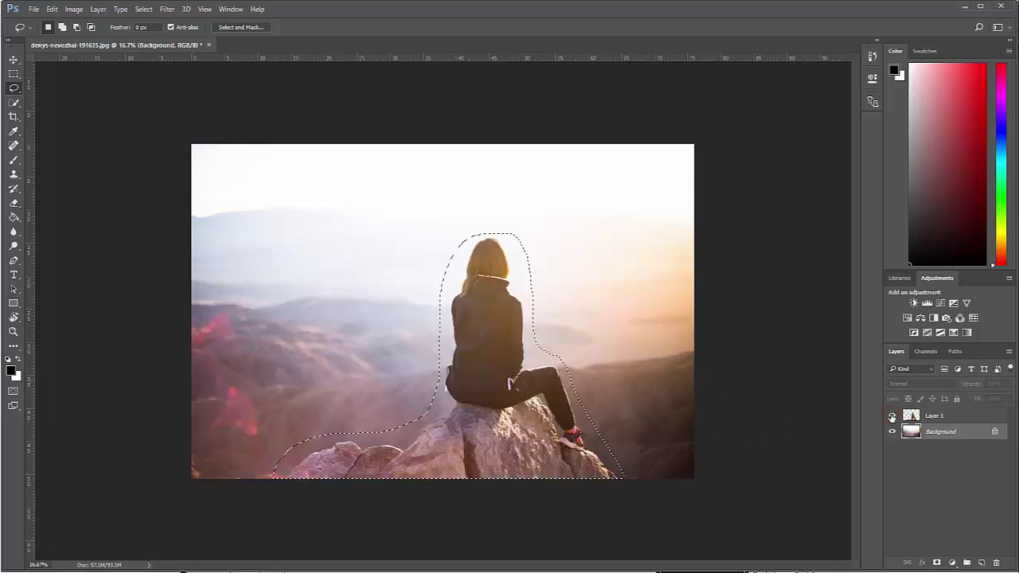
click(892, 415)
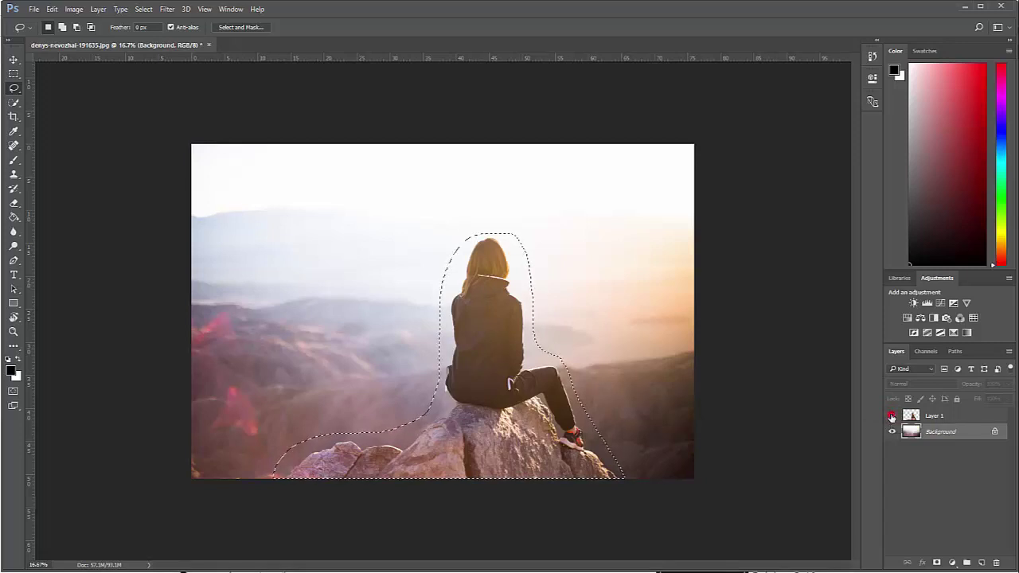
click(892, 416)
click(891, 415)
Step: Deselect and unlock the Background into a regular Layer 0
key(ctrl+d)
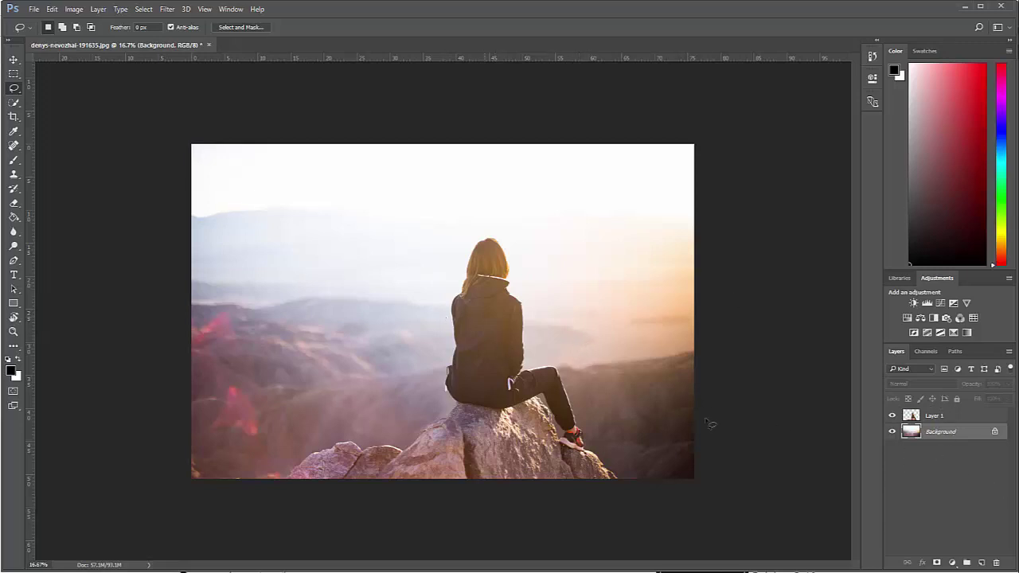
click(962, 432)
double_click(962, 432)
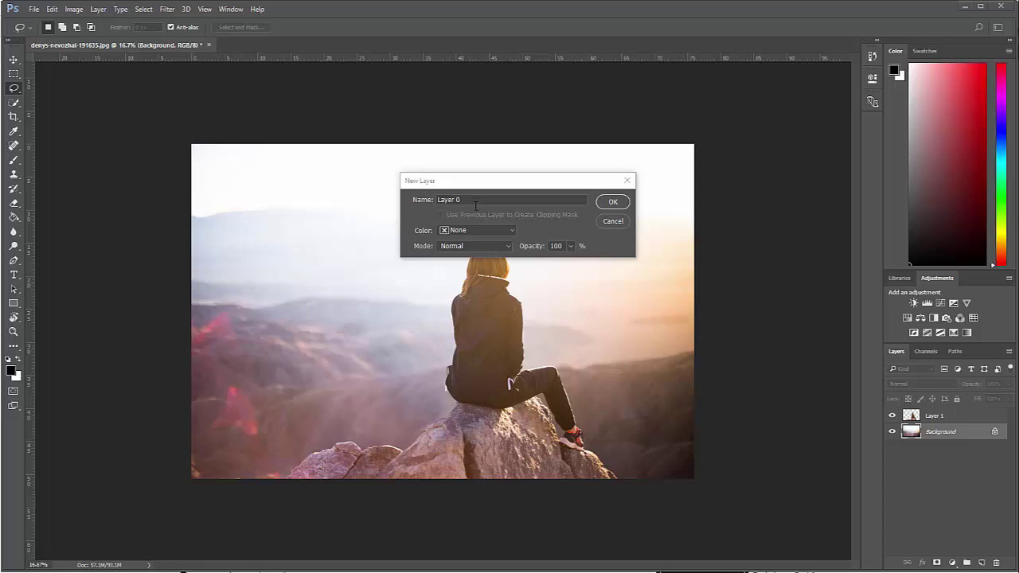
click(609, 201)
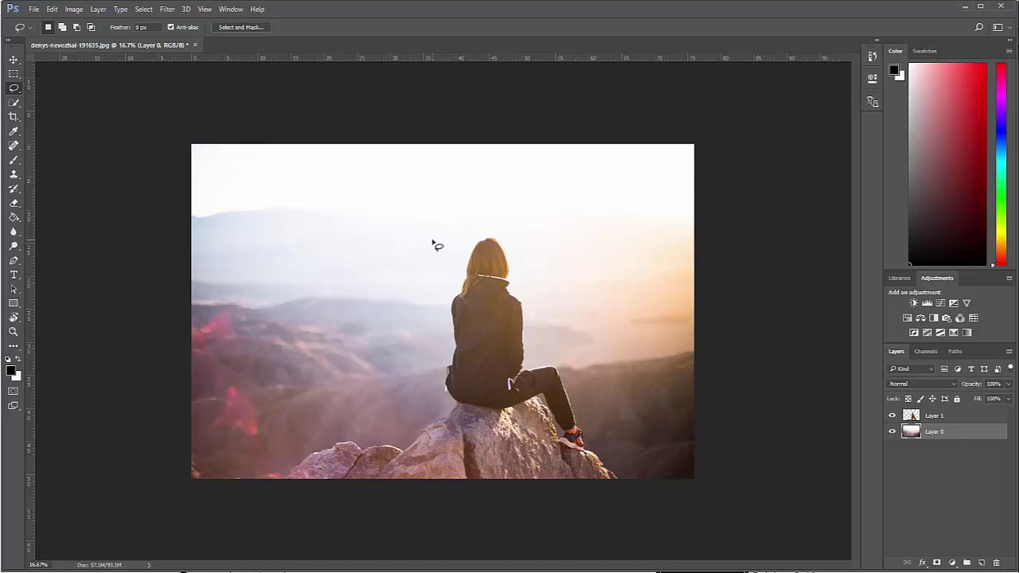
Step: Convert Layer 1 and Layer 0 to smart objects
click(941, 418)
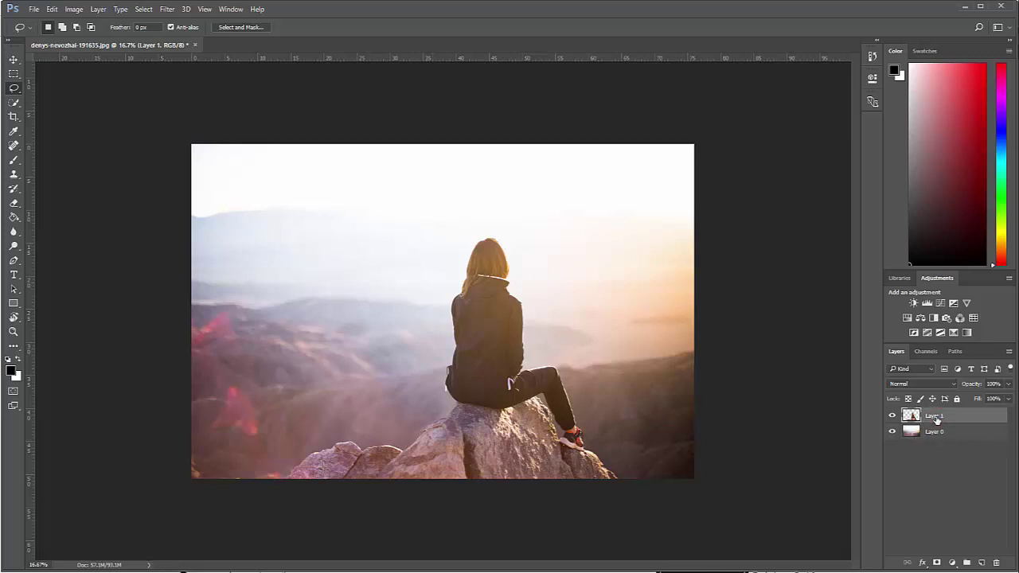
right_click(935, 420)
click(811, 202)
right_click(927, 435)
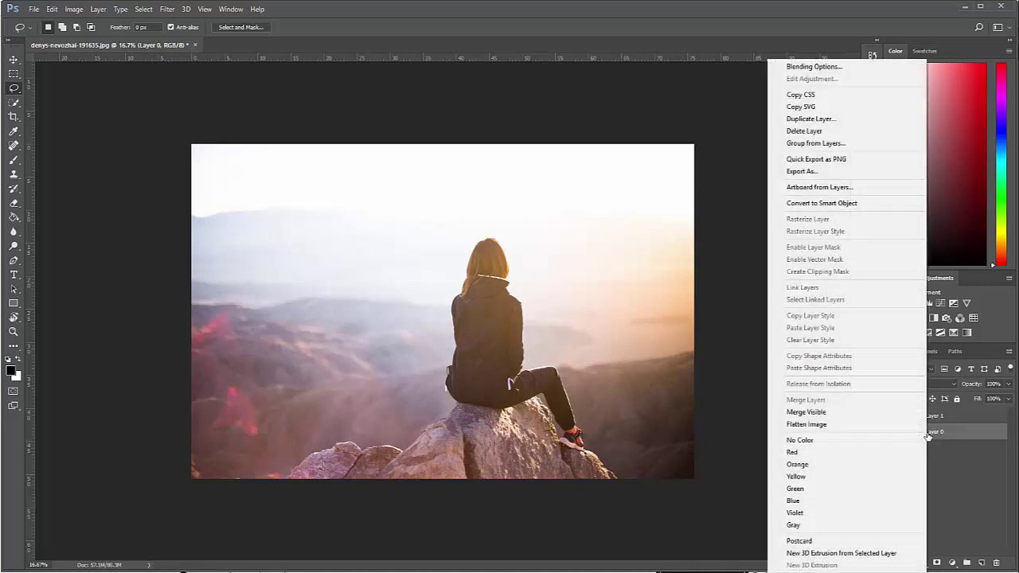
click(841, 203)
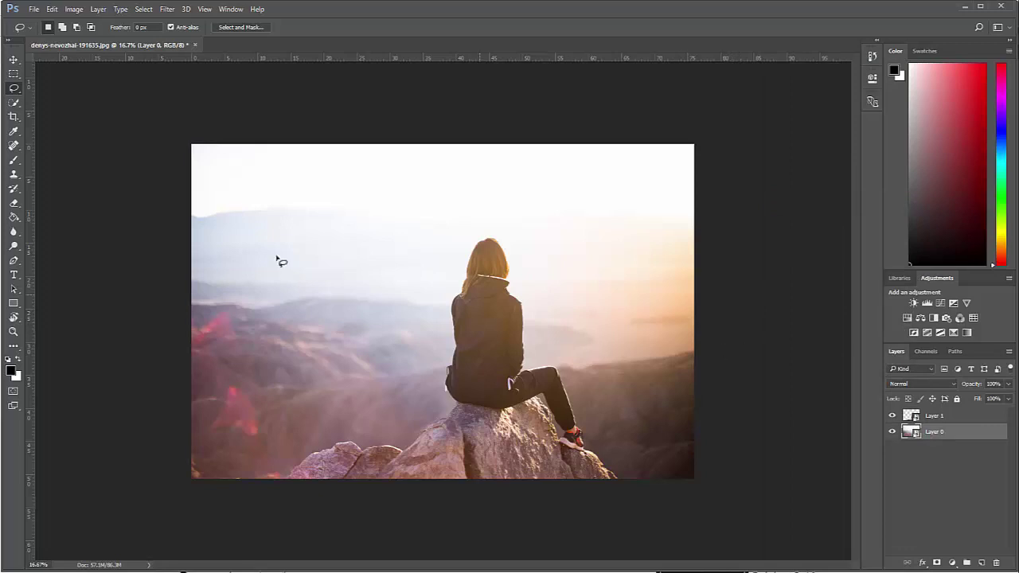
Step: Show an enlarged Timeline panel, create a video timeline from the layers, and scrub the playhead
click(230, 10)
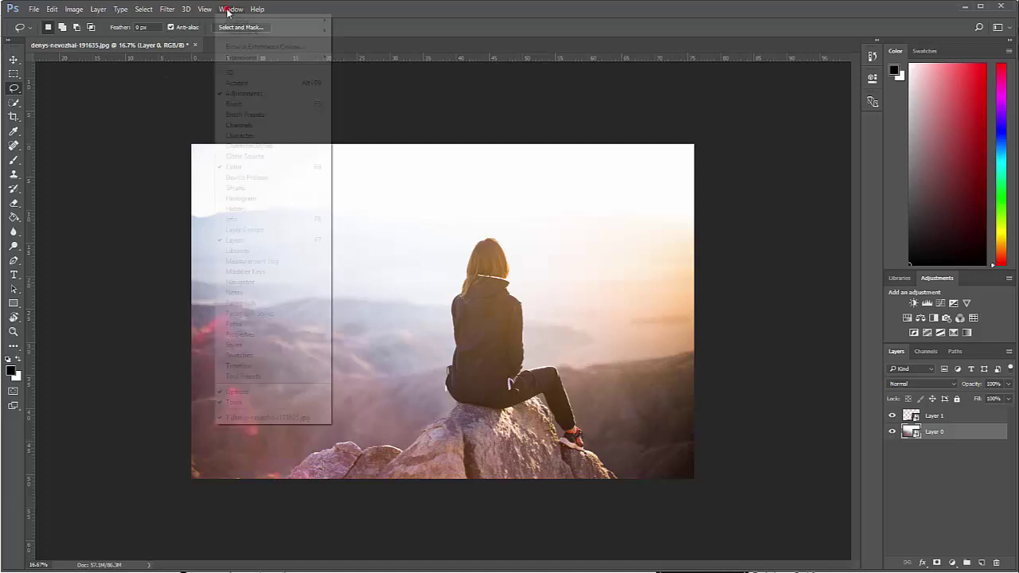
click(239, 365)
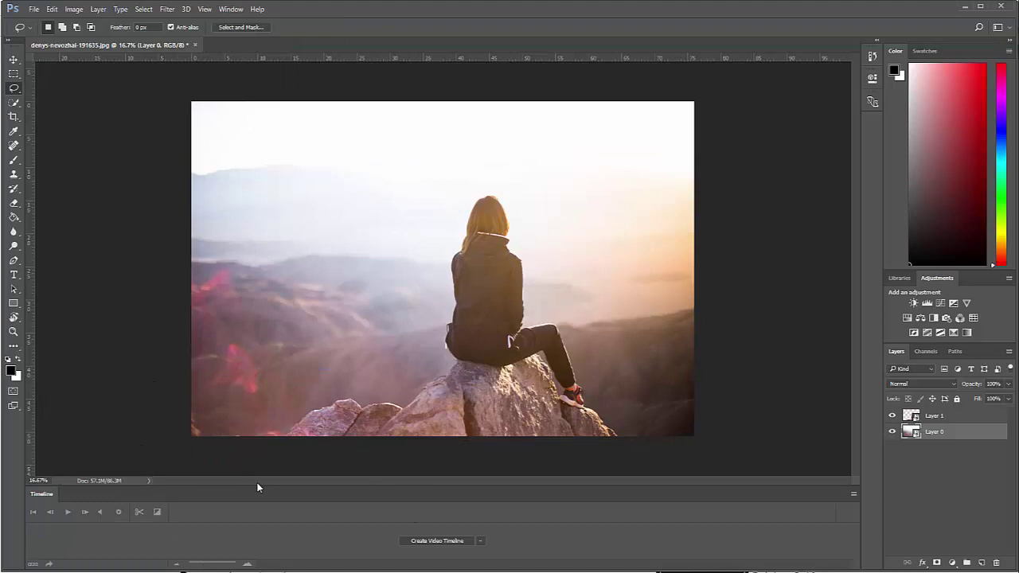
drag(259, 486, 266, 442)
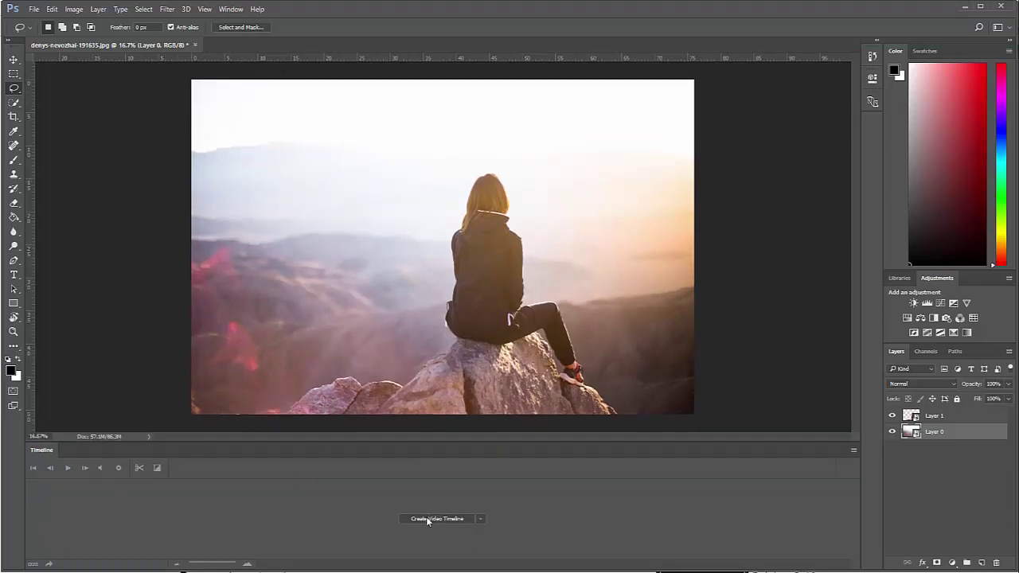
click(425, 519)
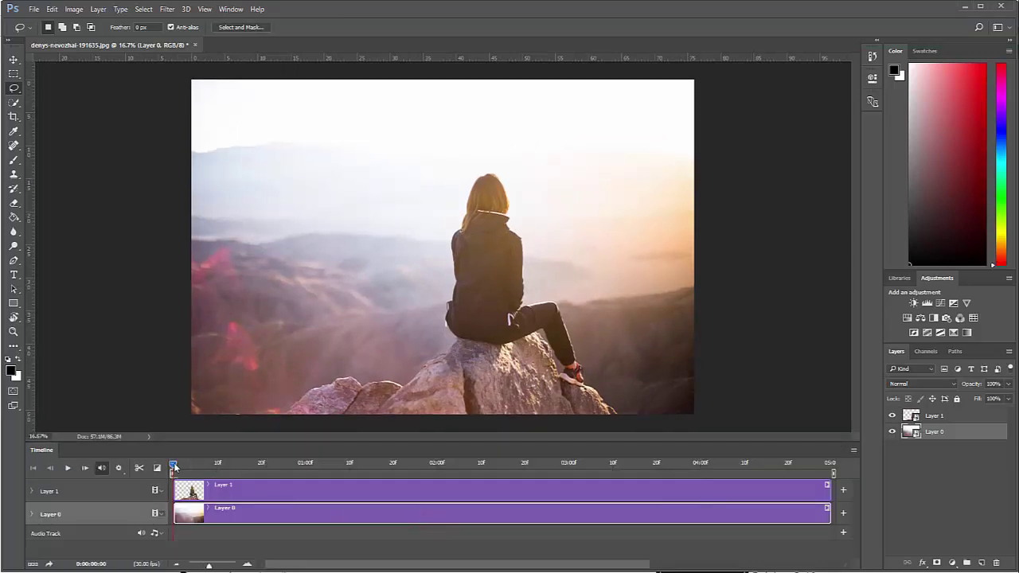
mouse_move(174, 466)
mouse_down()
mouse_move(837, 461)
mouse_move(355, 442)
mouse_move(171, 464)
mouse_up()
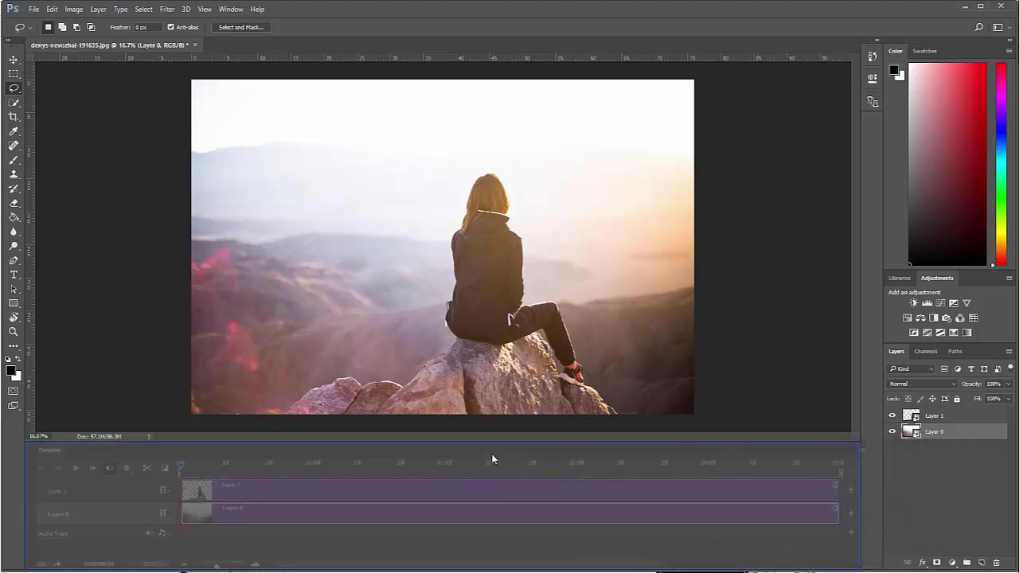
drag(278, 462, 131, 425)
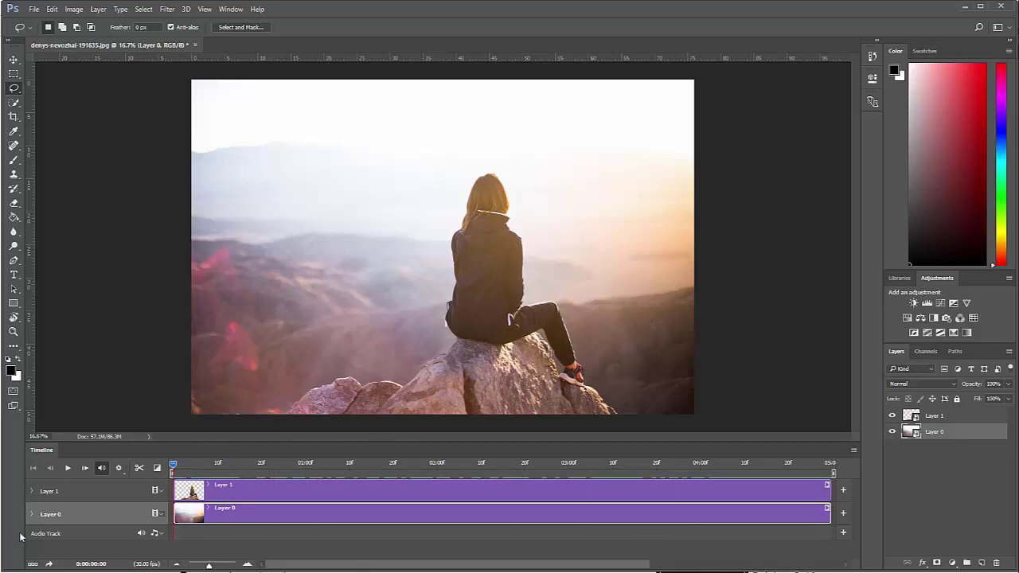
Step: Add a Transform keyframe to Layer 1 at frame 0, then move the playhead to the clip's end
click(32, 492)
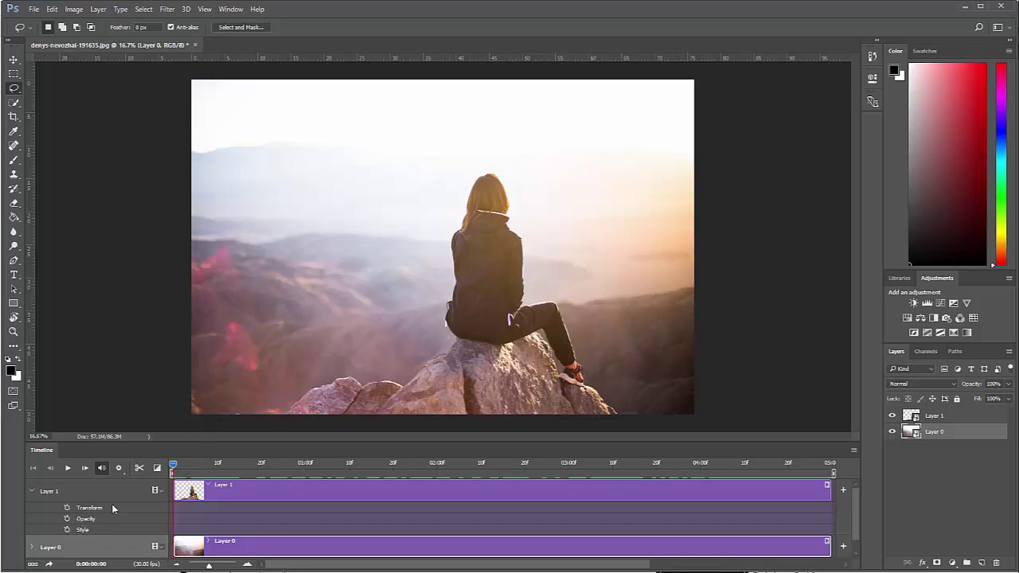
click(66, 508)
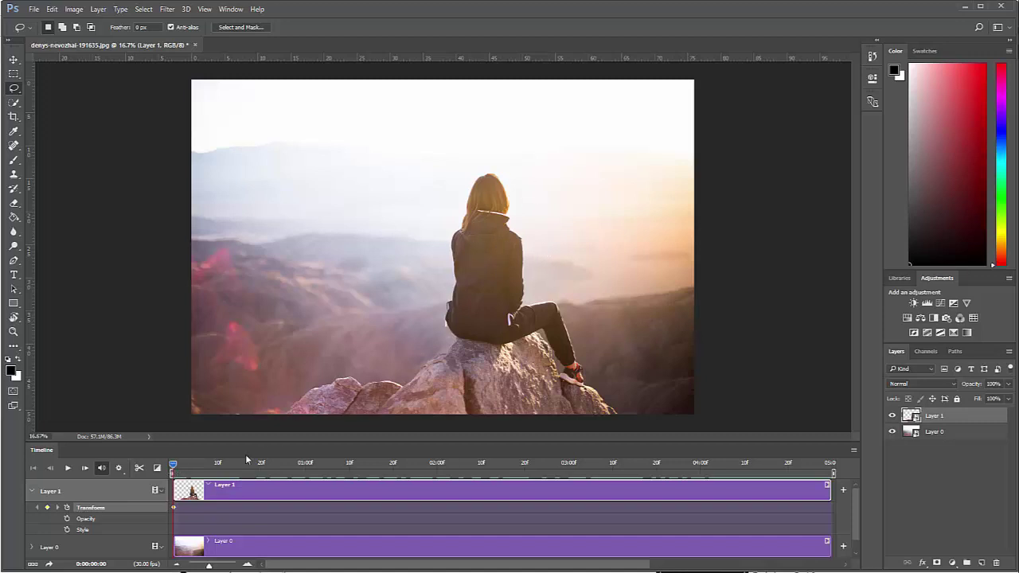
drag(172, 466, 829, 467)
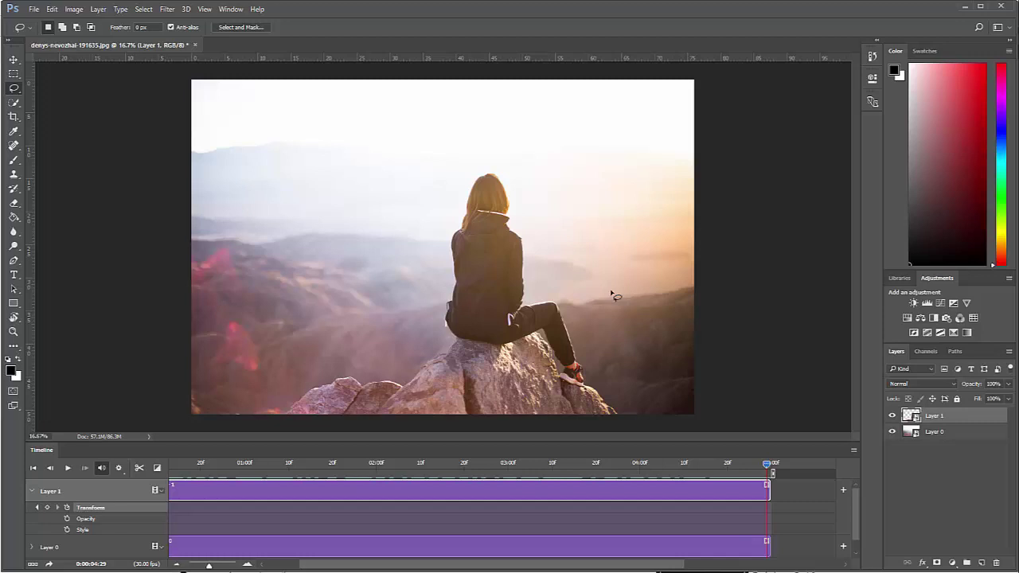
Step: At the end frame, scale Layer 1 up to about 165% on the rock, commit it, and scrub to preview
scroll(600, 296, down, 1)
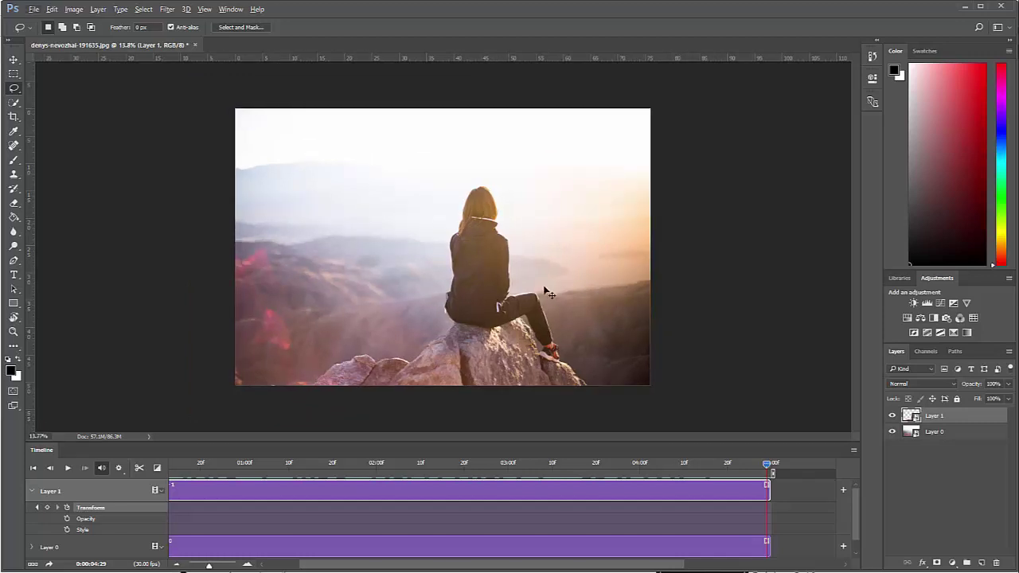
key(ctrl+t)
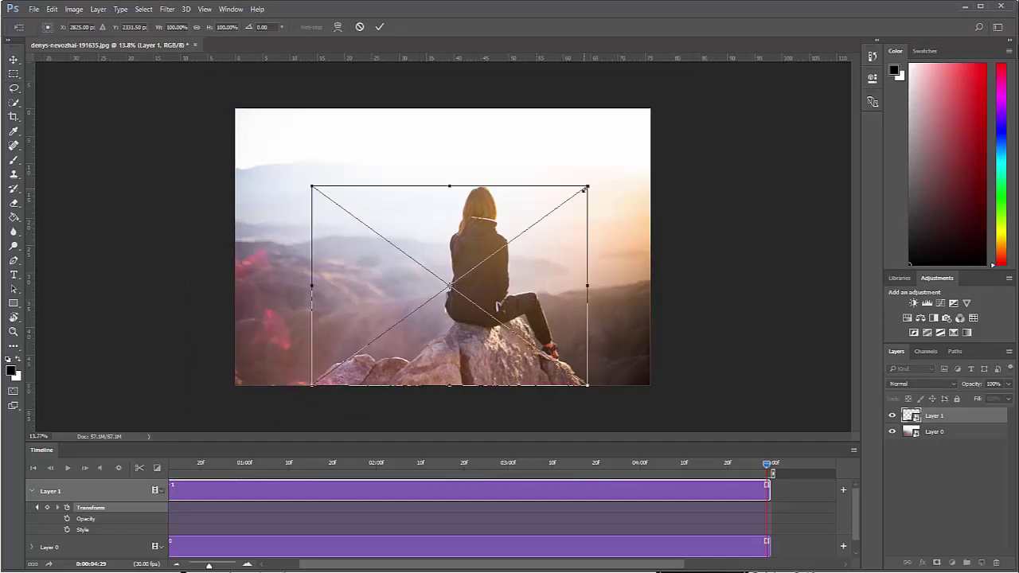
drag(590, 185, 732, 138)
drag(575, 264, 504, 329)
drag(646, 172, 693, 141)
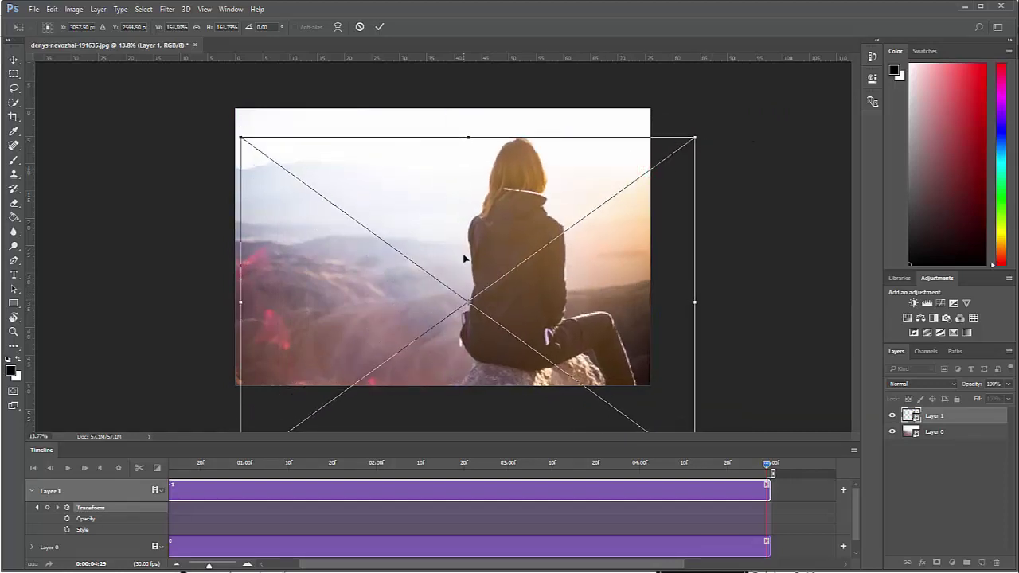
drag(468, 258, 490, 251)
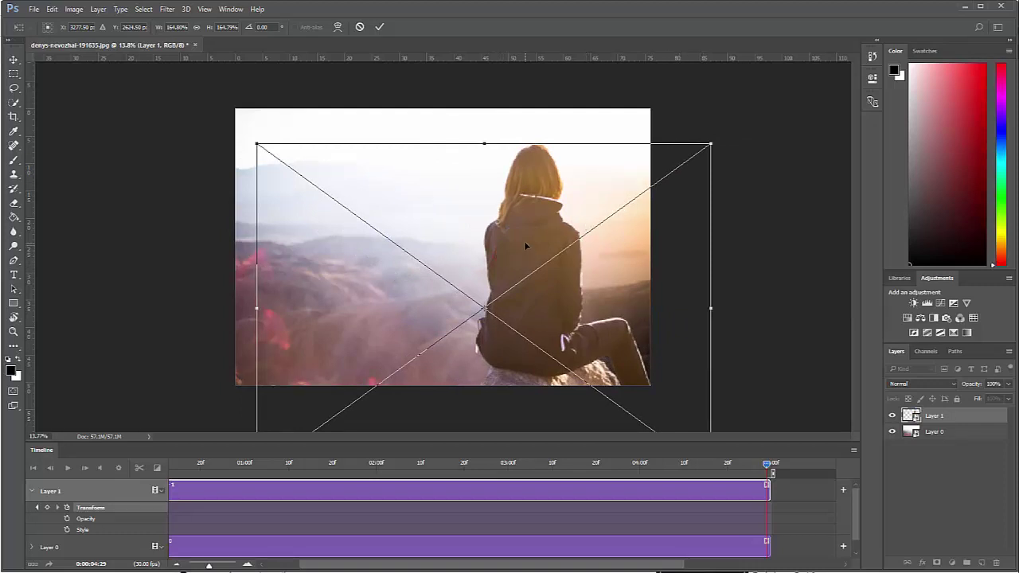
key(l)
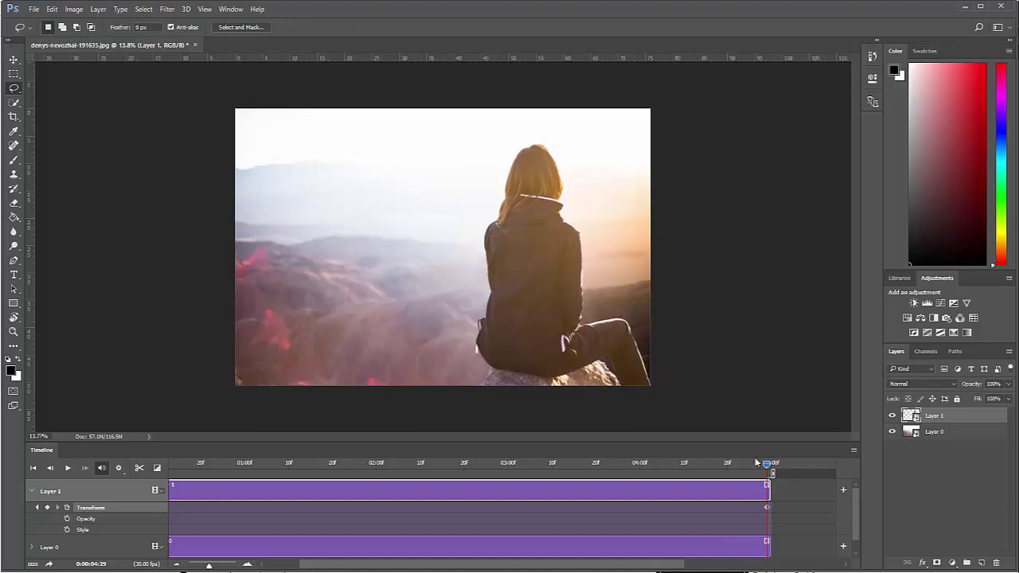
drag(764, 462, 125, 485)
drag(230, 486, 173, 485)
Step: Collapse Layer 1, expand Layer 0's properties, and play a quick preview from the start
click(30, 492)
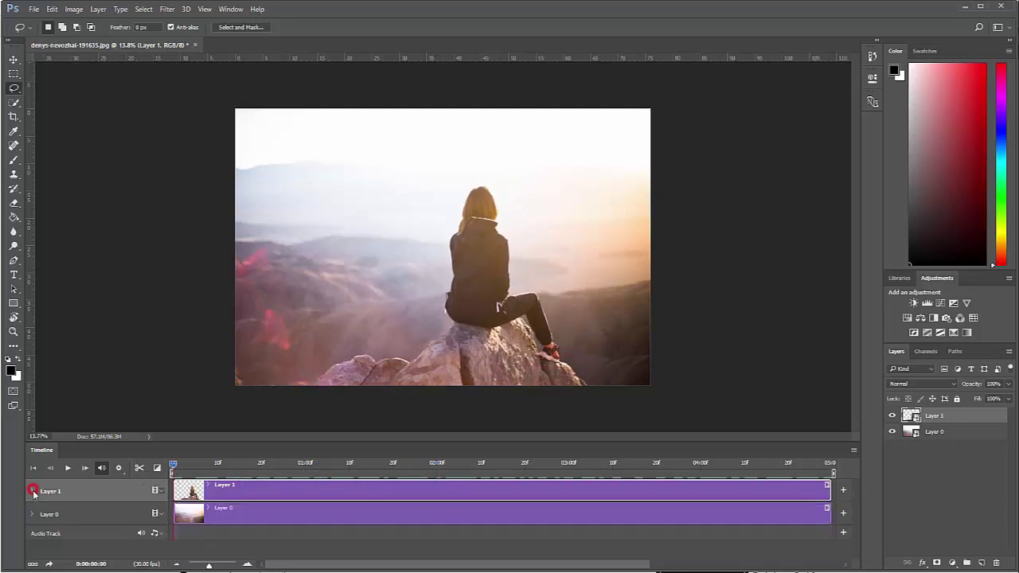
click(32, 513)
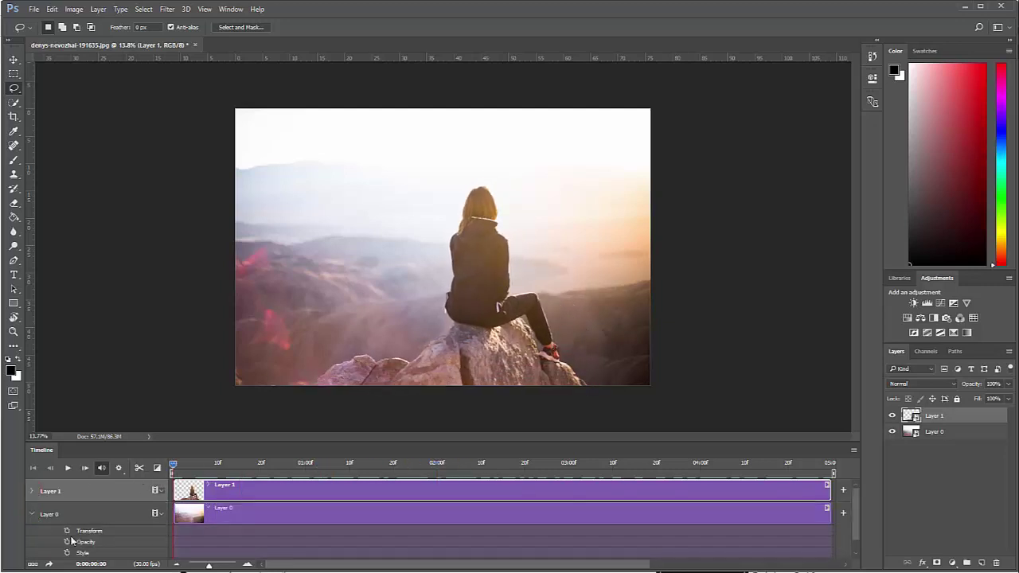
drag(174, 467, 191, 470)
key(space)
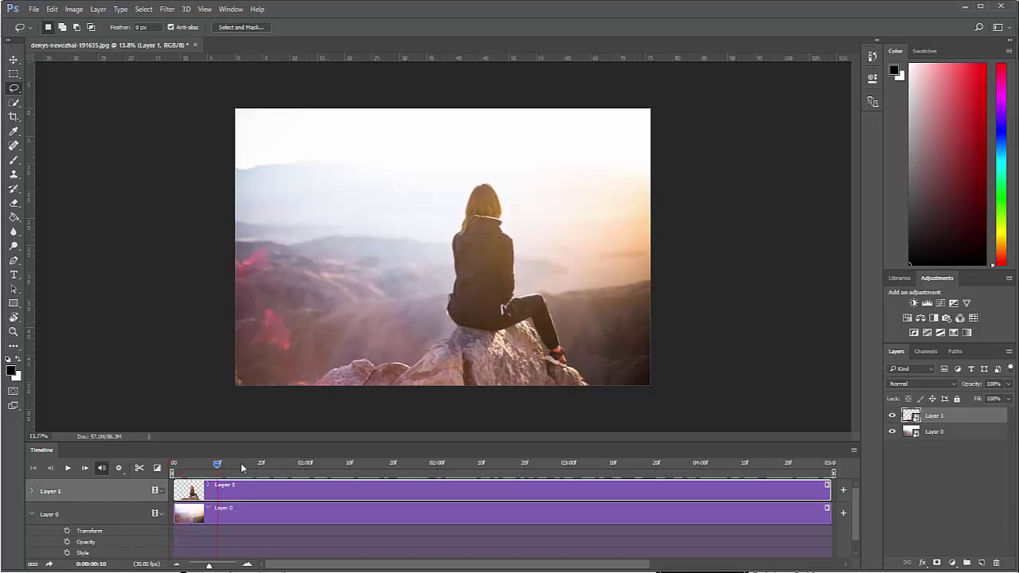
click(174, 467)
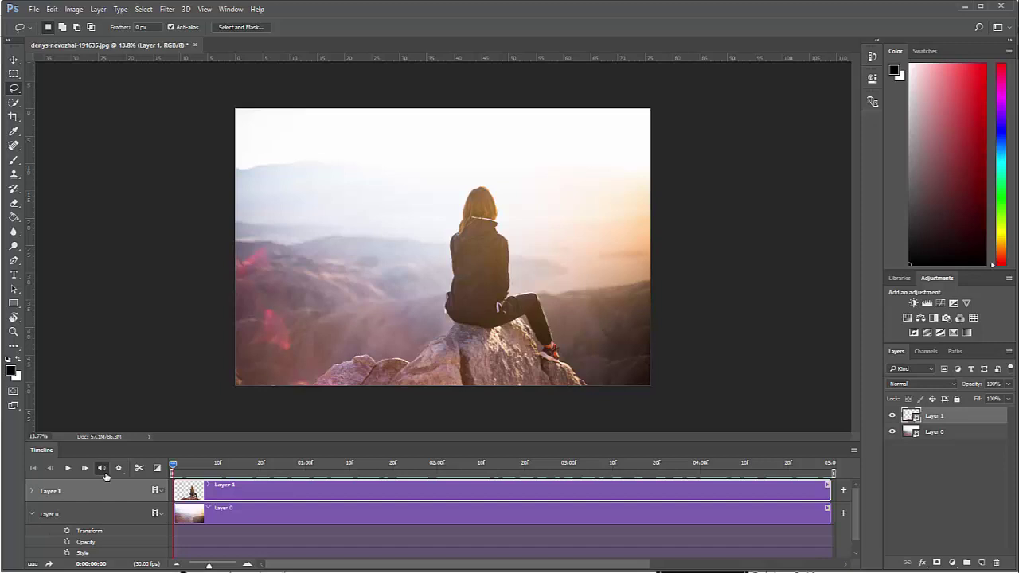
Step: Enlarge background Layer 0 to about 155% and set its starting Transform keyframe
click(946, 431)
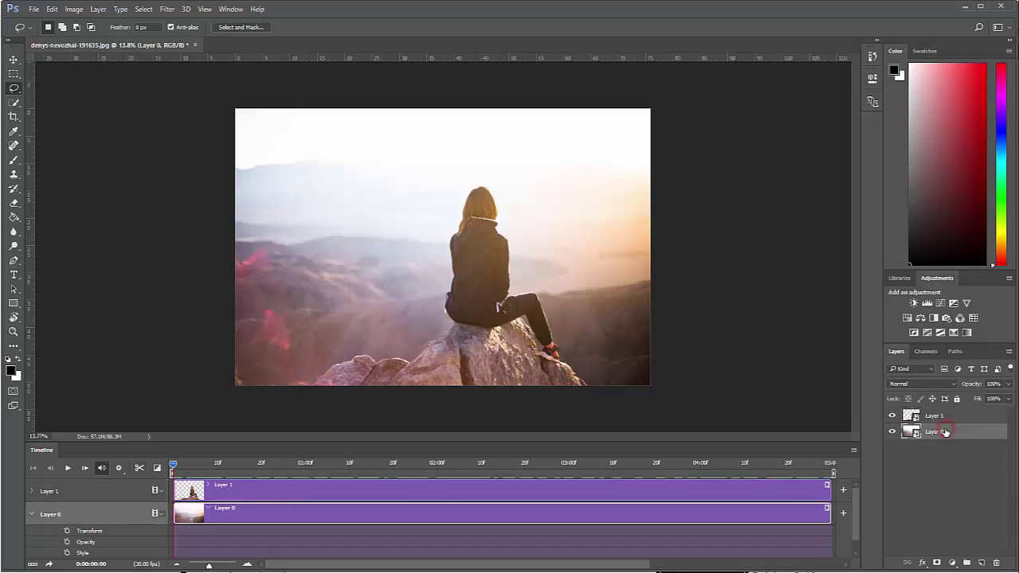
click(228, 487)
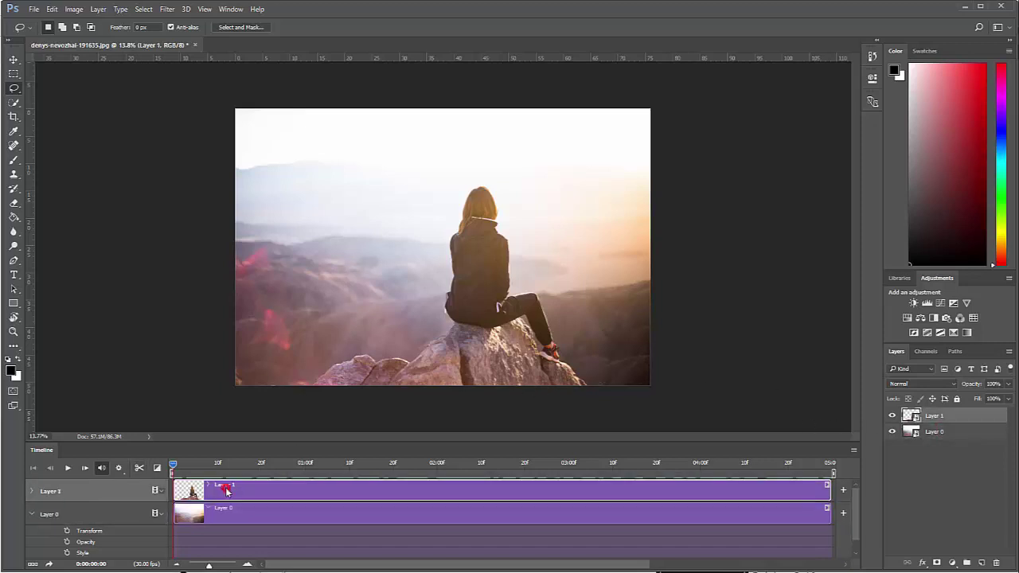
click(239, 509)
click(242, 491)
click(236, 508)
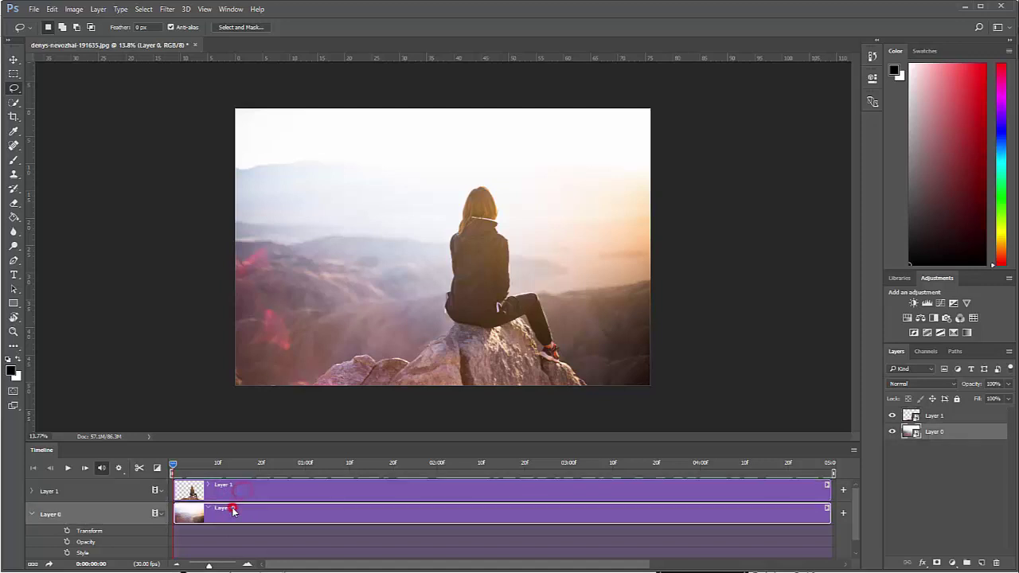
key(ctrl+t)
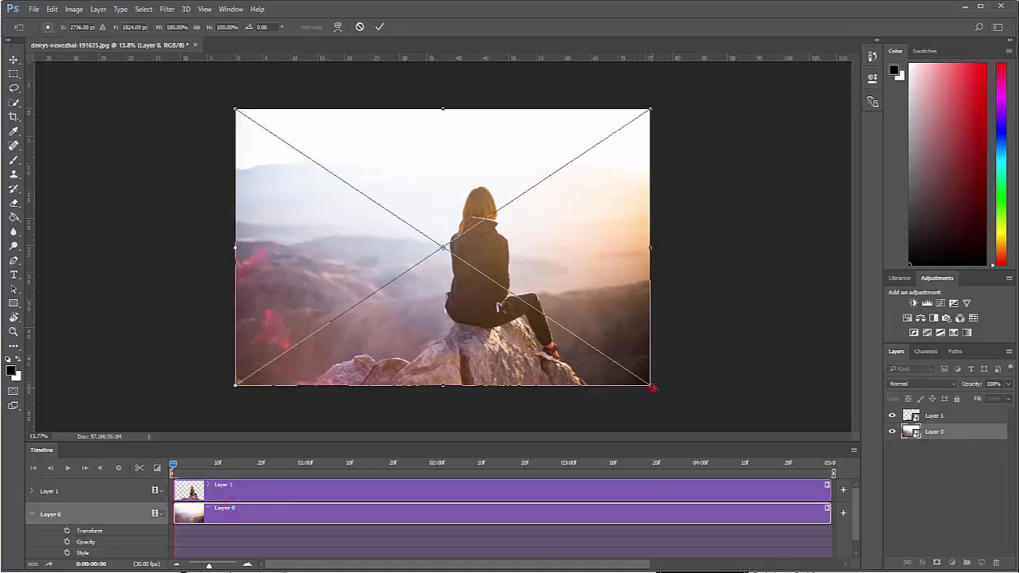
drag(652, 387, 791, 479)
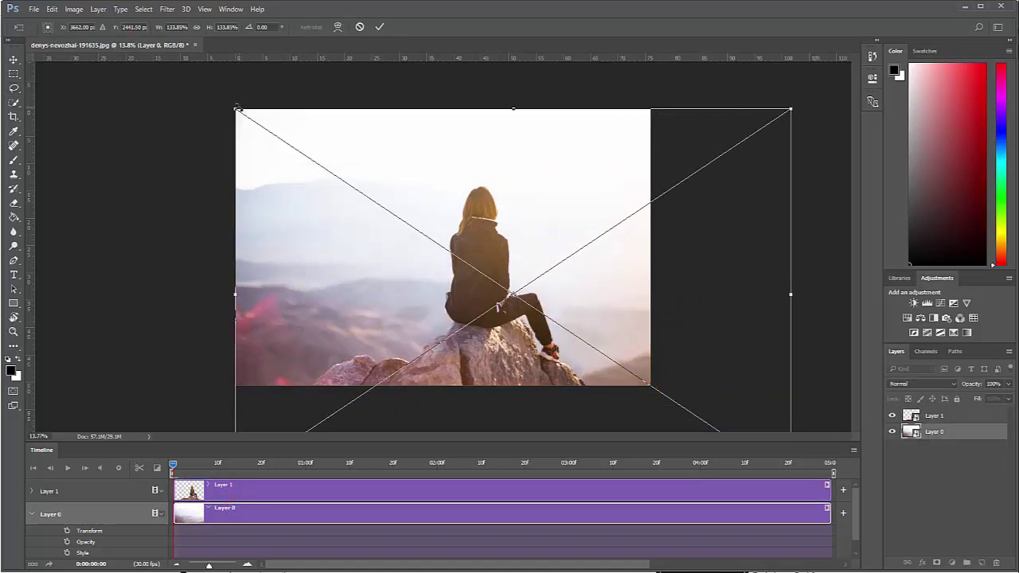
drag(236, 107, 146, 56)
click(385, 173)
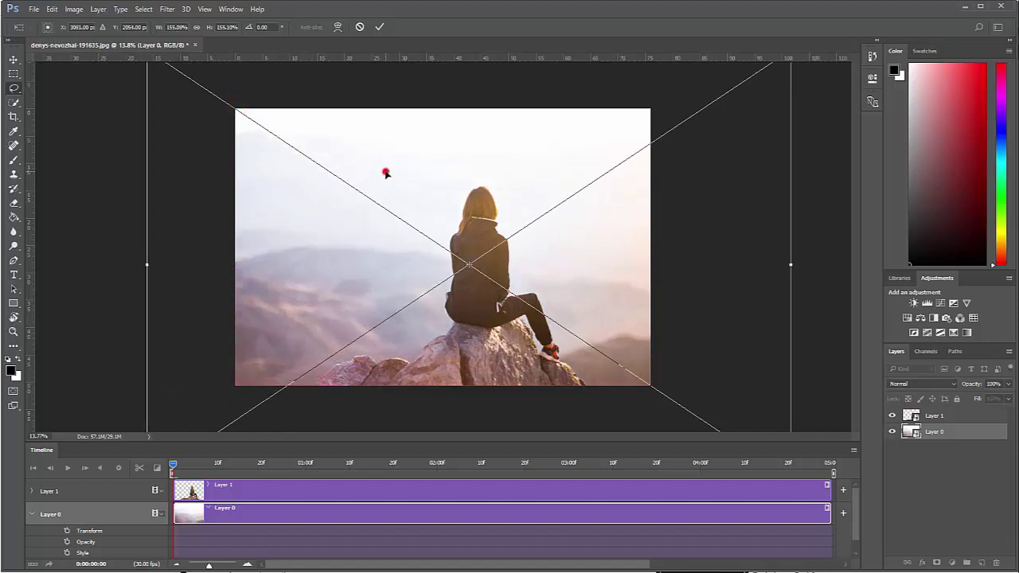
click(67, 531)
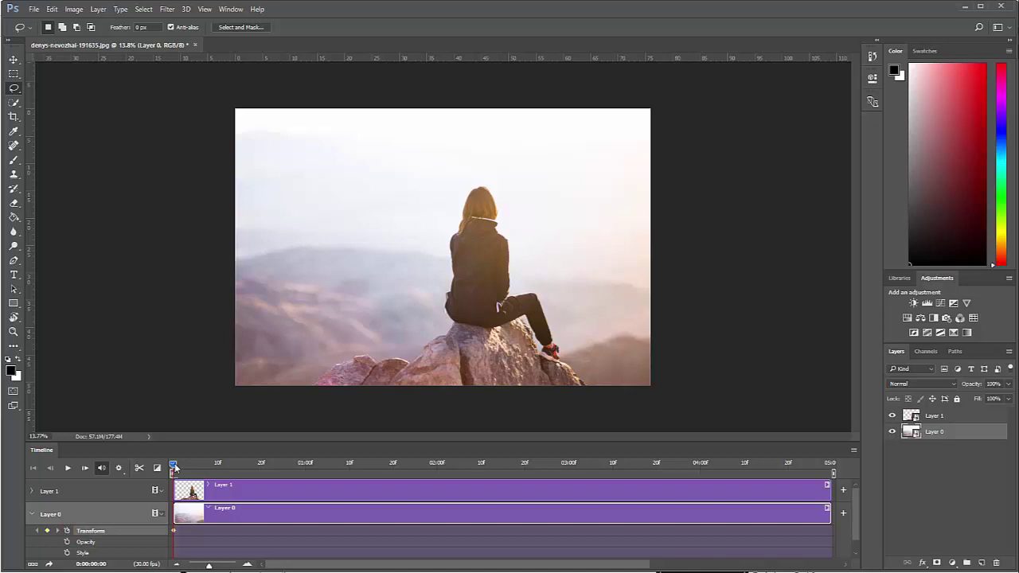
Step: At the last frame, scale Layer 0 back down to fill the canvas as an end keyframe, then scrub back
drag(176, 468, 868, 449)
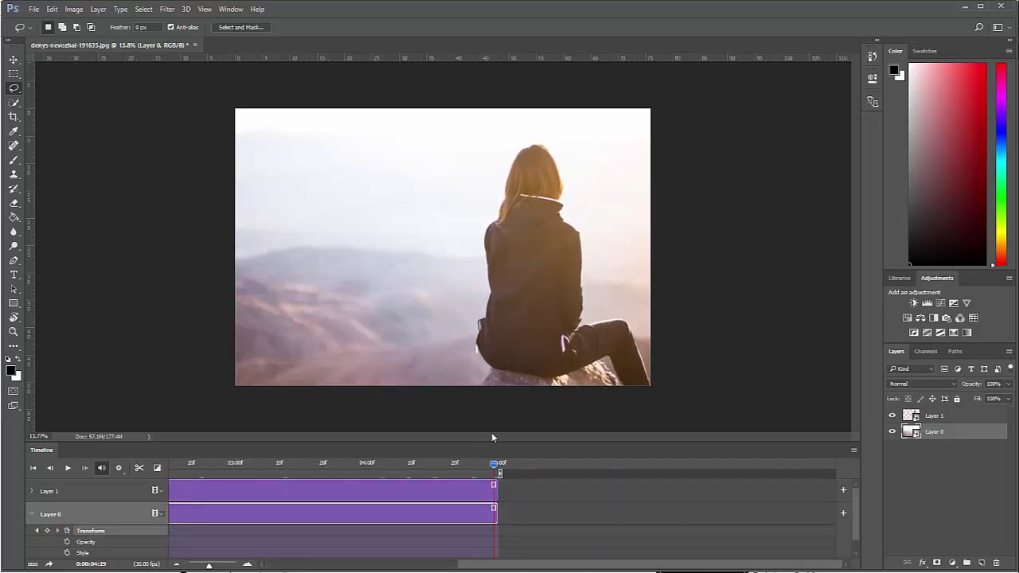
key(ctrl+t)
scroll(693, 194, down, 3)
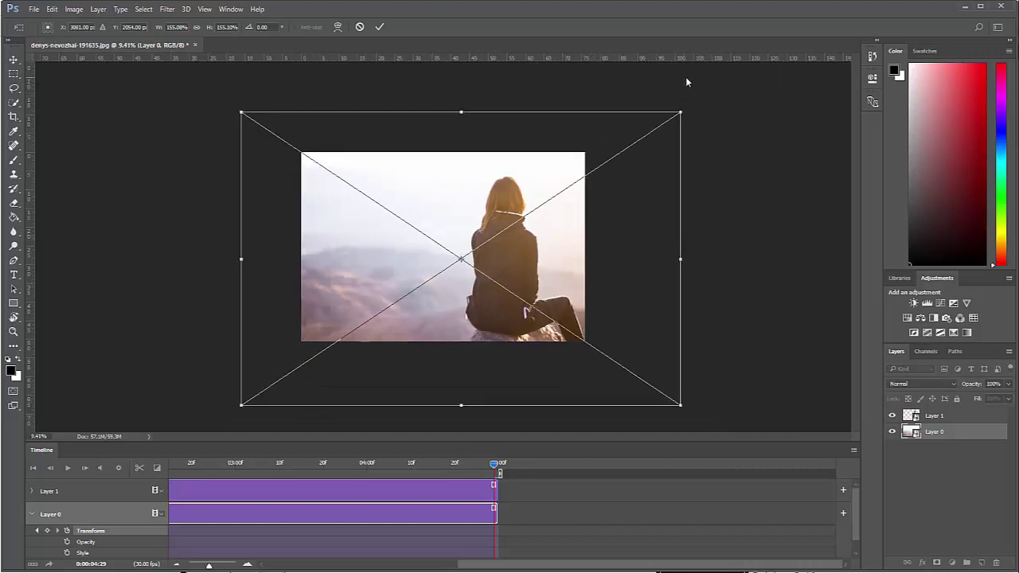
click(681, 112)
drag(678, 113, 491, 236)
drag(368, 292, 426, 202)
drag(552, 320, 586, 343)
key(l)
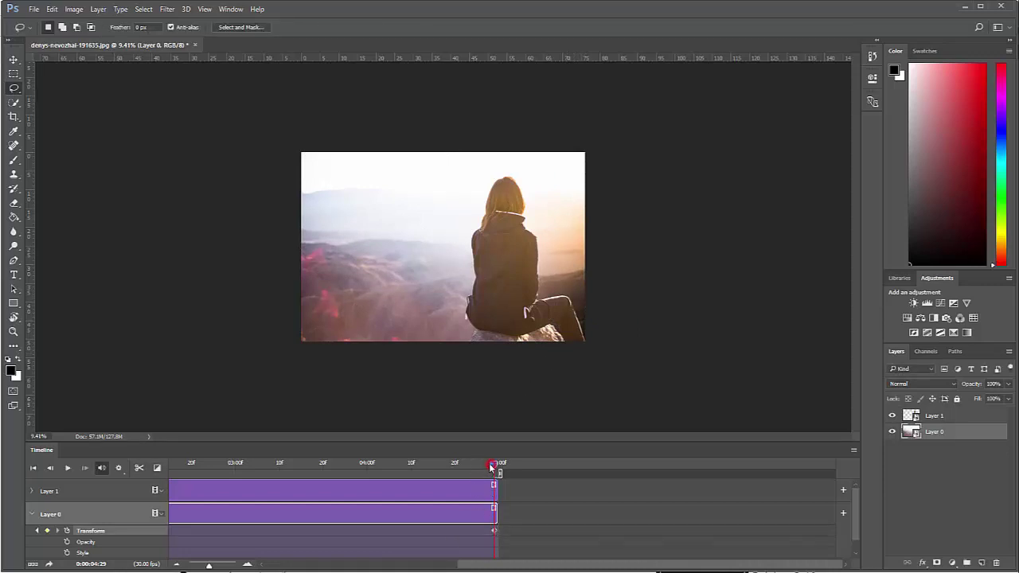
drag(491, 467, 424, 464)
drag(354, 462, 109, 487)
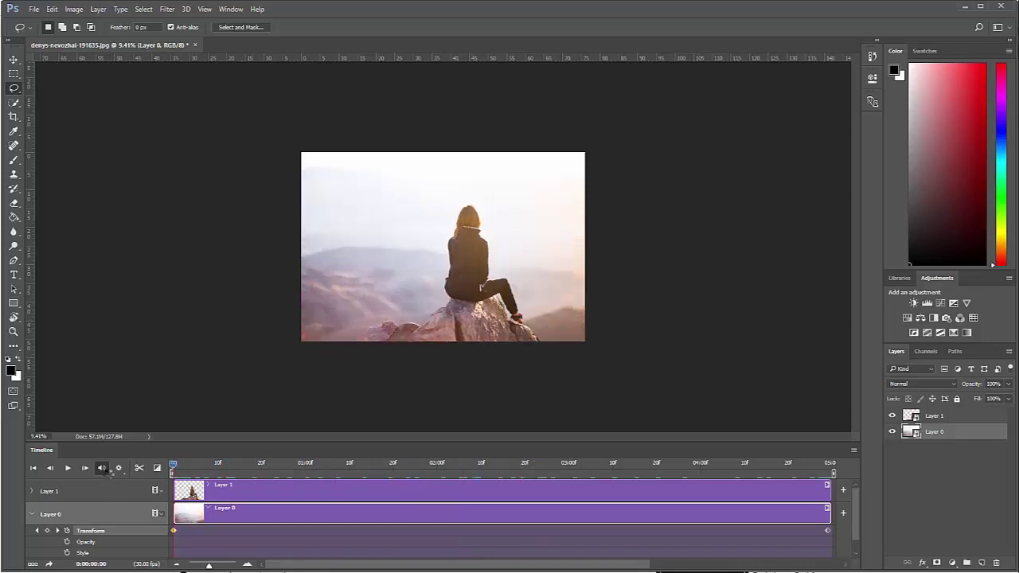
key(space)
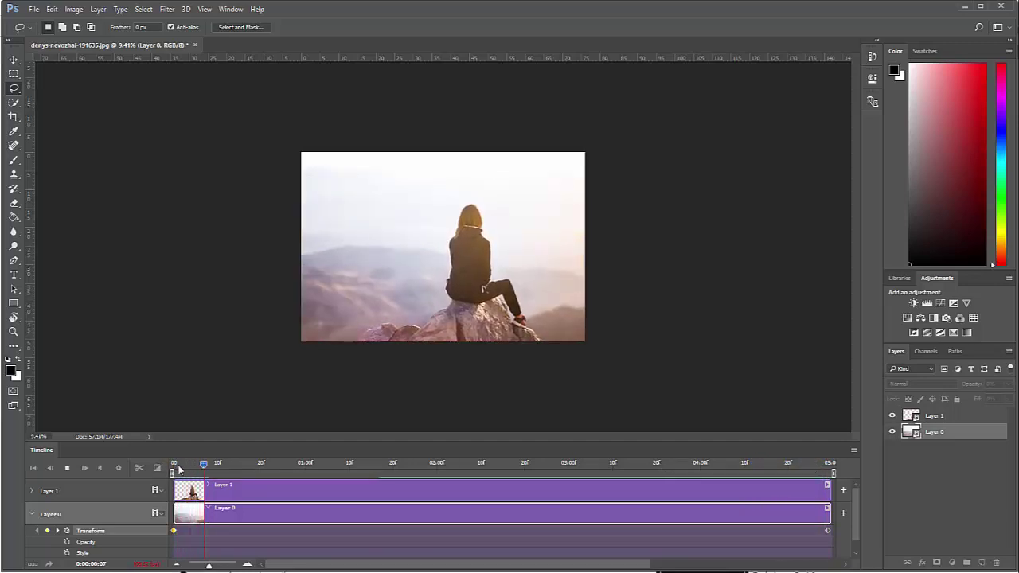
click(234, 463)
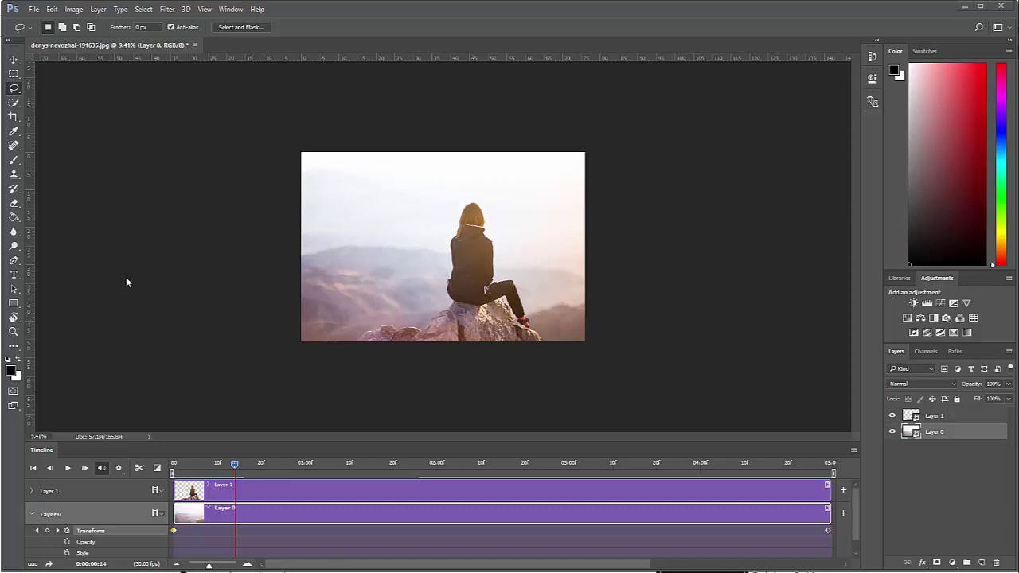
Step: Open File > Export > Render Video and keep the size at NTSC DV Widescreen 720 x 480
click(32, 10)
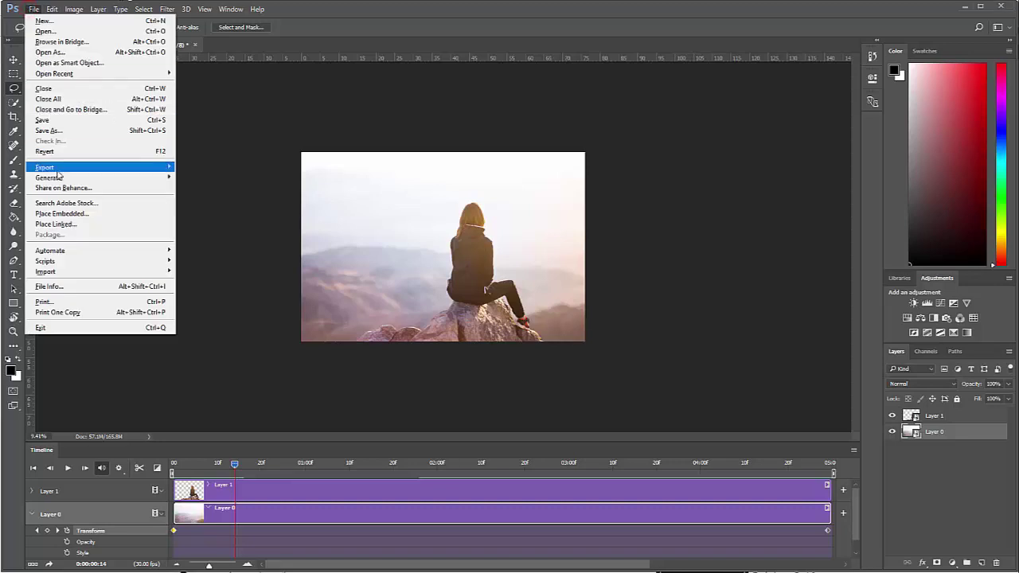
mouse_move(71, 171)
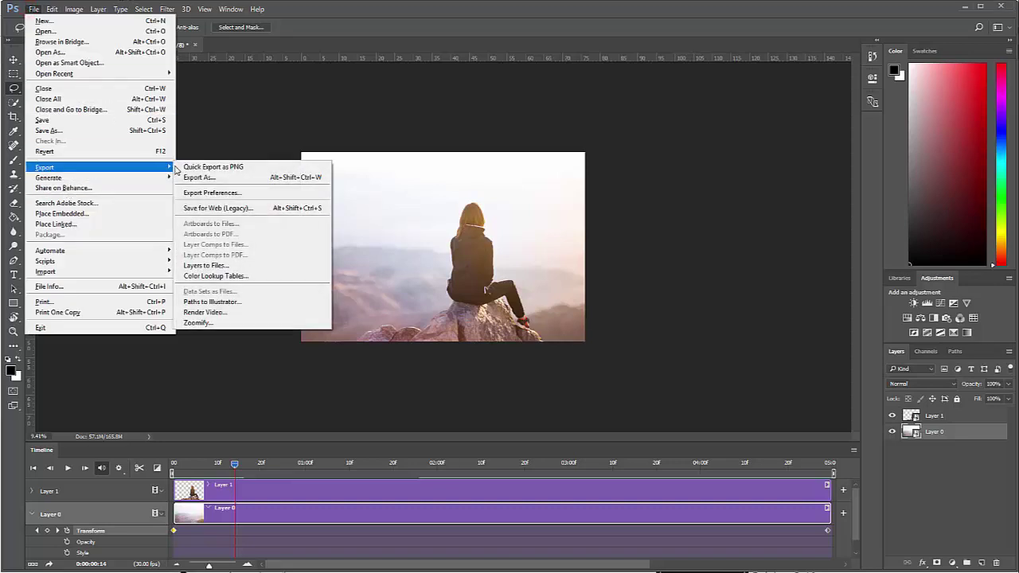
click(220, 314)
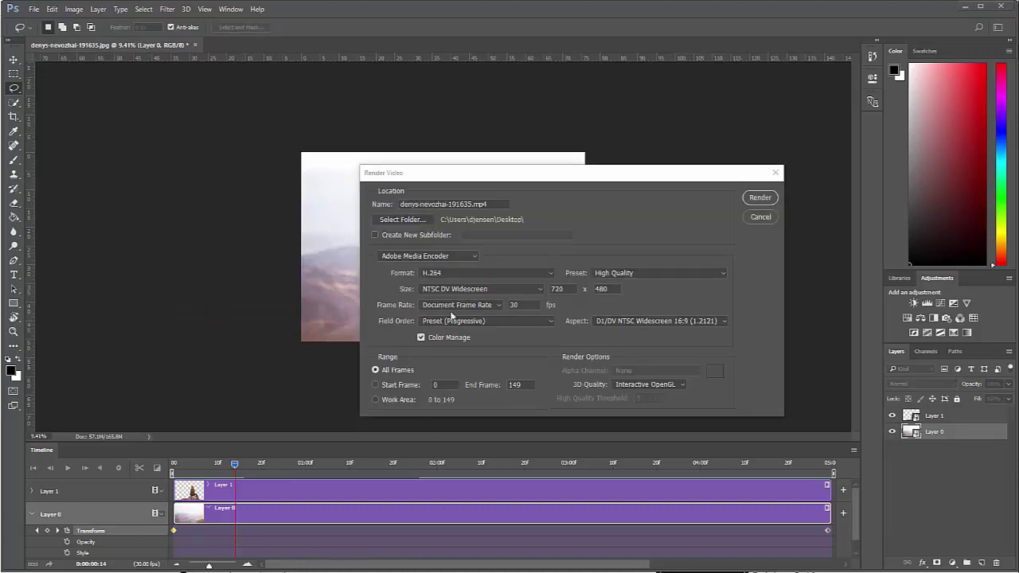
click(477, 289)
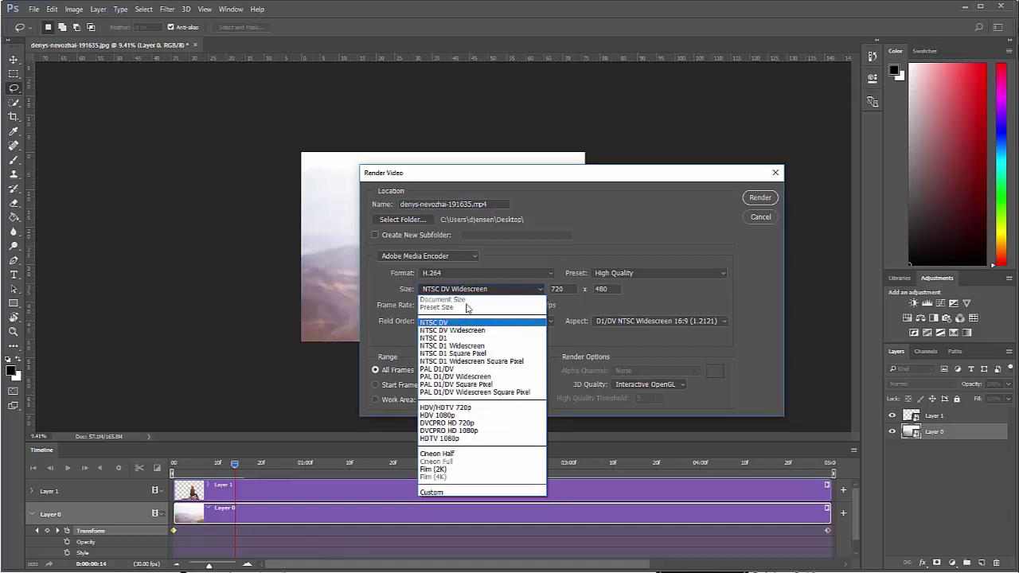
click(468, 291)
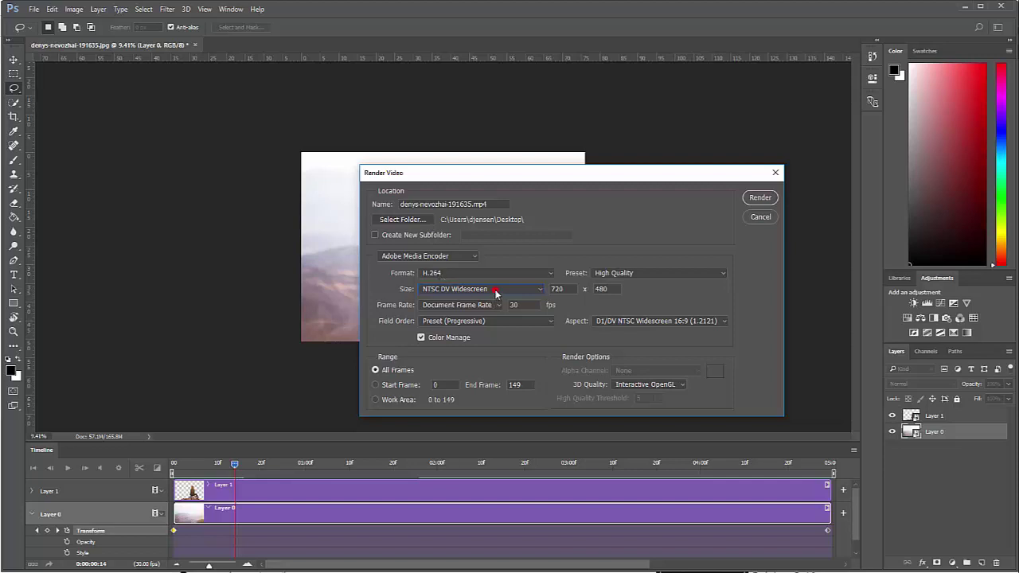
click(495, 290)
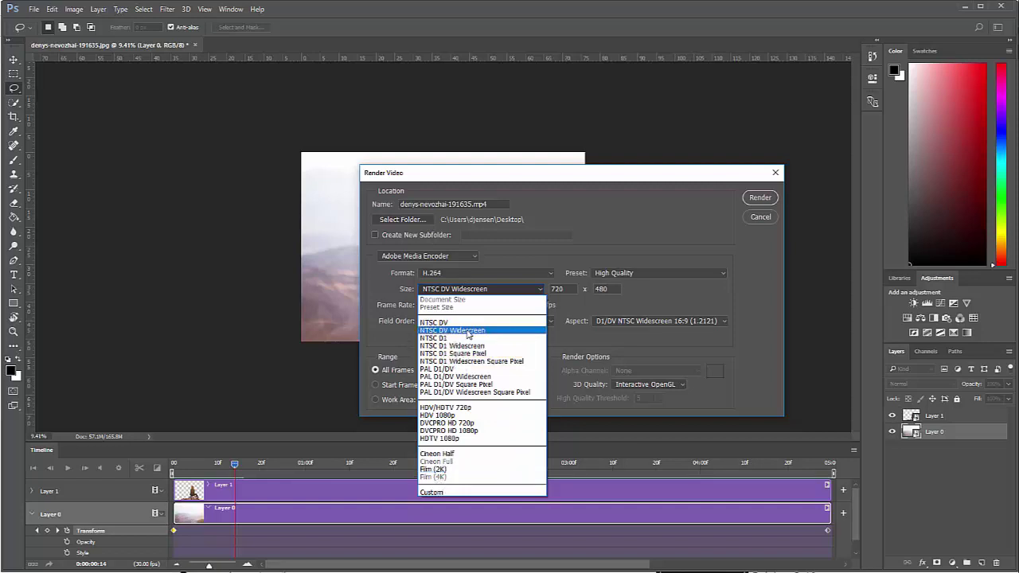
click(468, 331)
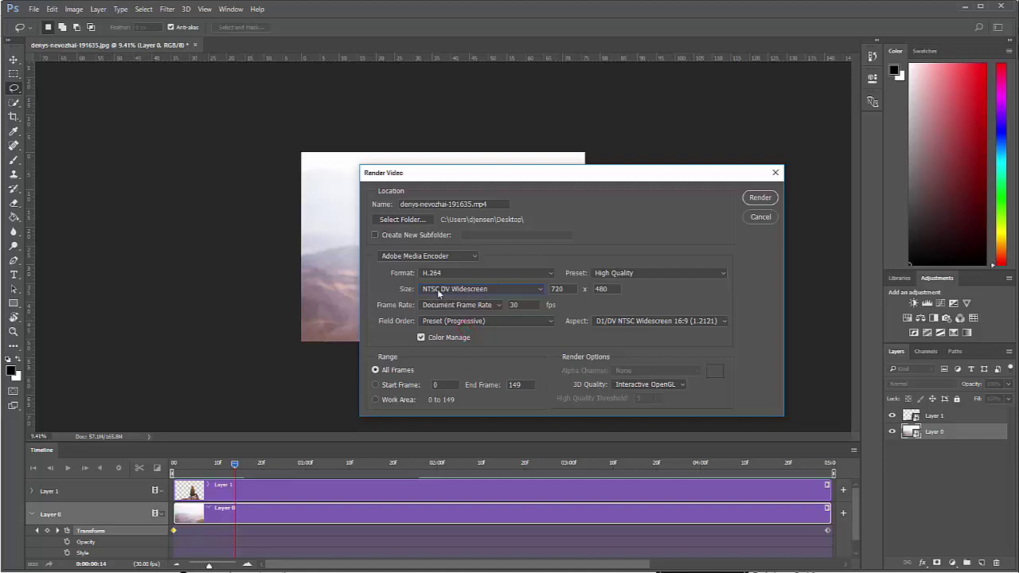
Step: Set the render destination to the Desktop and name the file DollyZoom
click(404, 220)
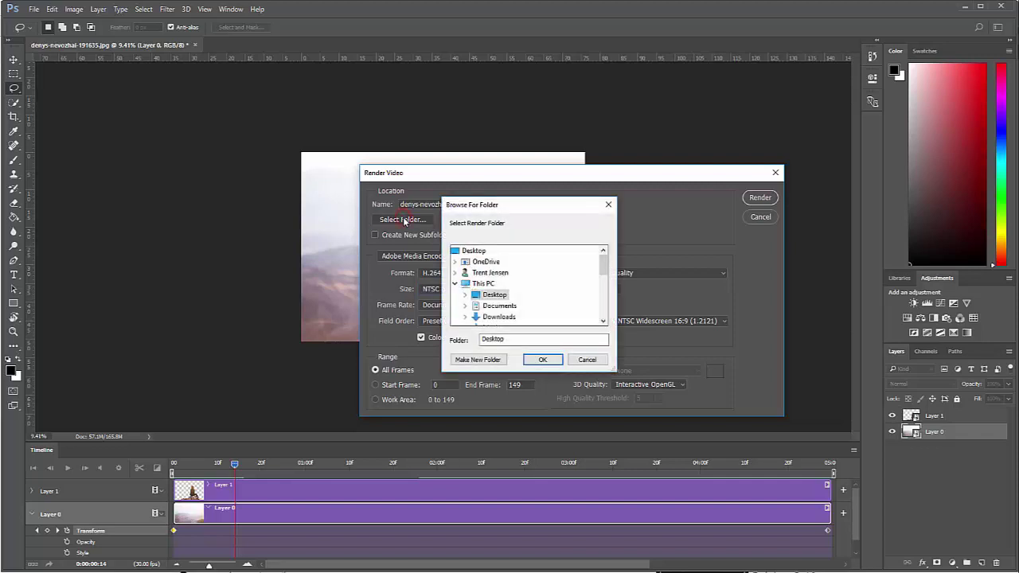
click(468, 250)
click(545, 361)
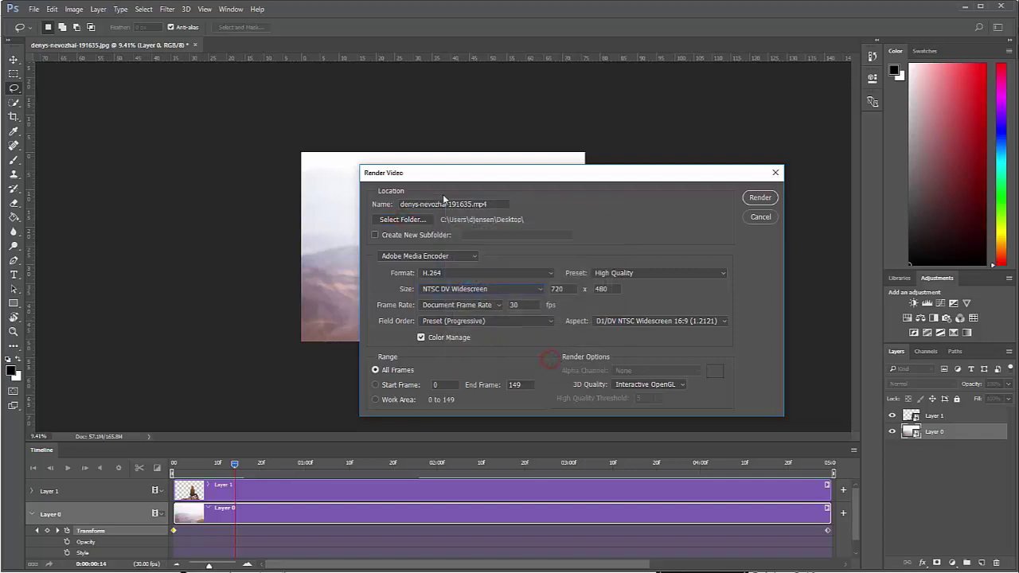
double_click(470, 204)
text(5)
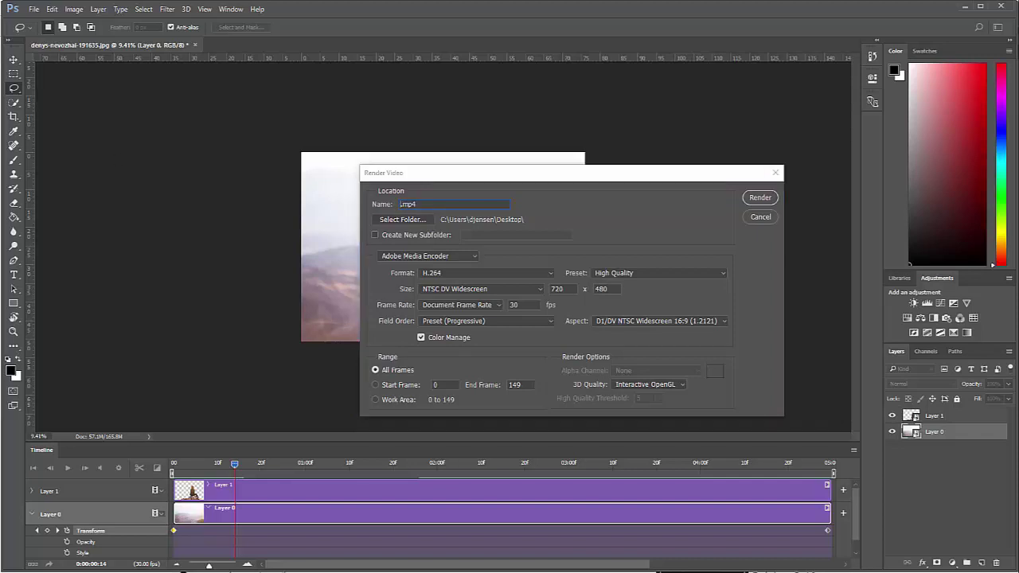
click(404, 205)
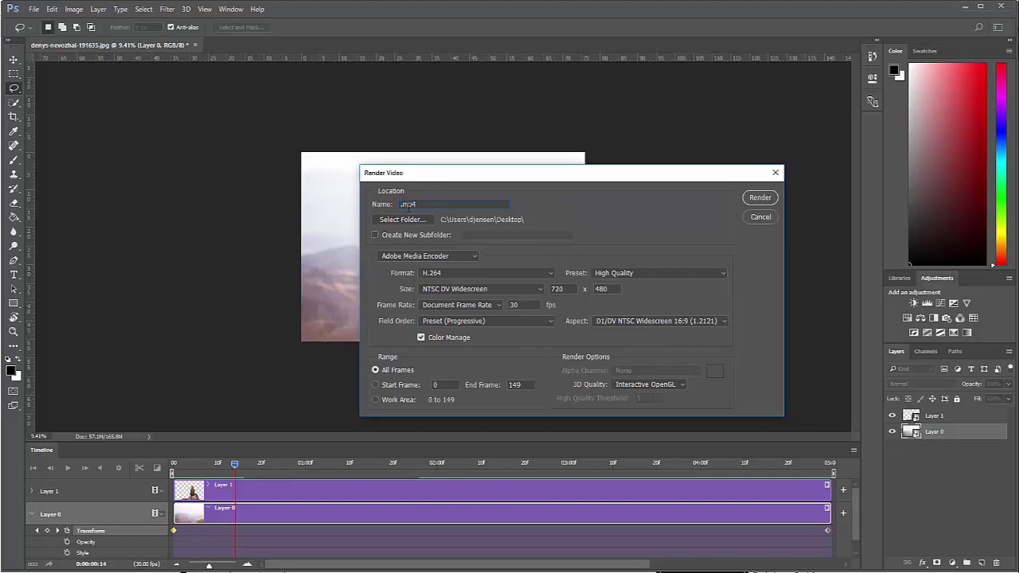
text(DollyZoom)
Step: Keep the output size at NTSC DV Widescreen and render the video
click(451, 289)
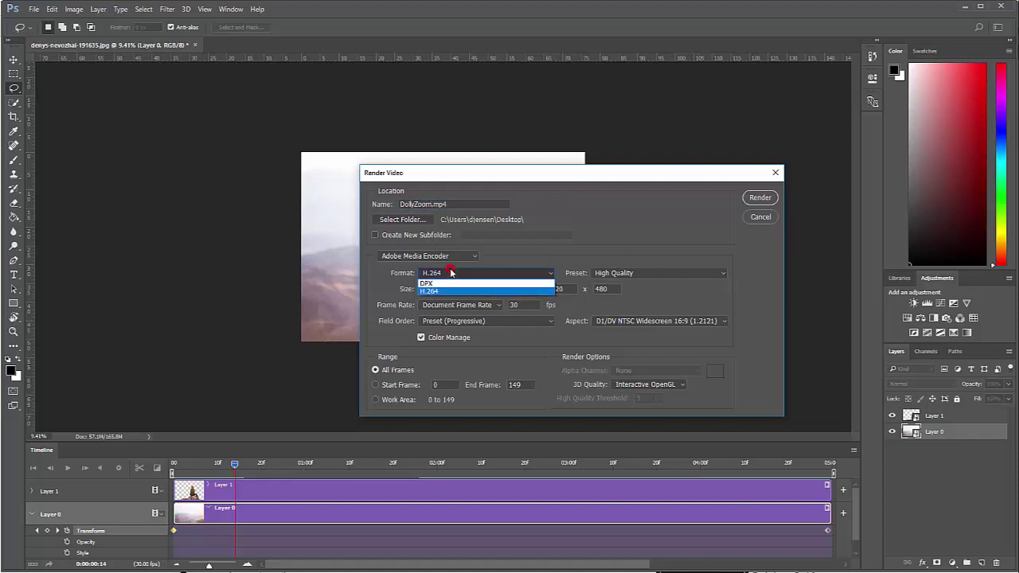
click(452, 273)
click(458, 289)
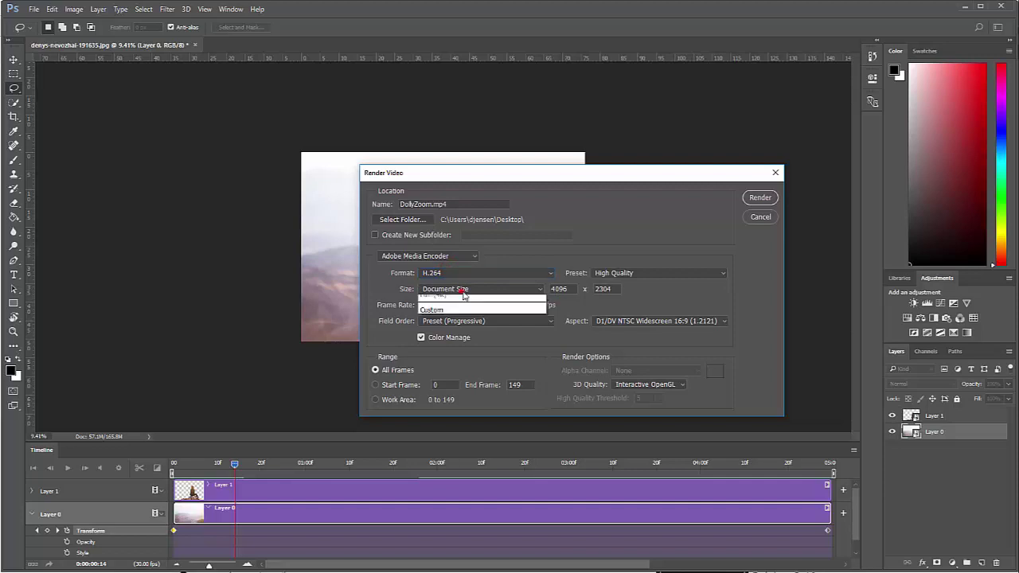
click(451, 336)
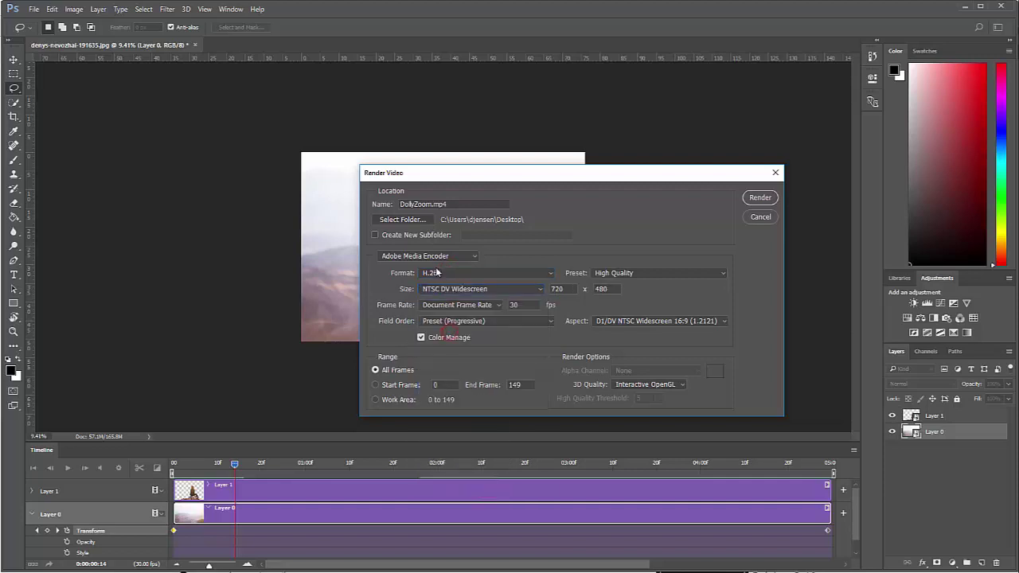
click(757, 197)
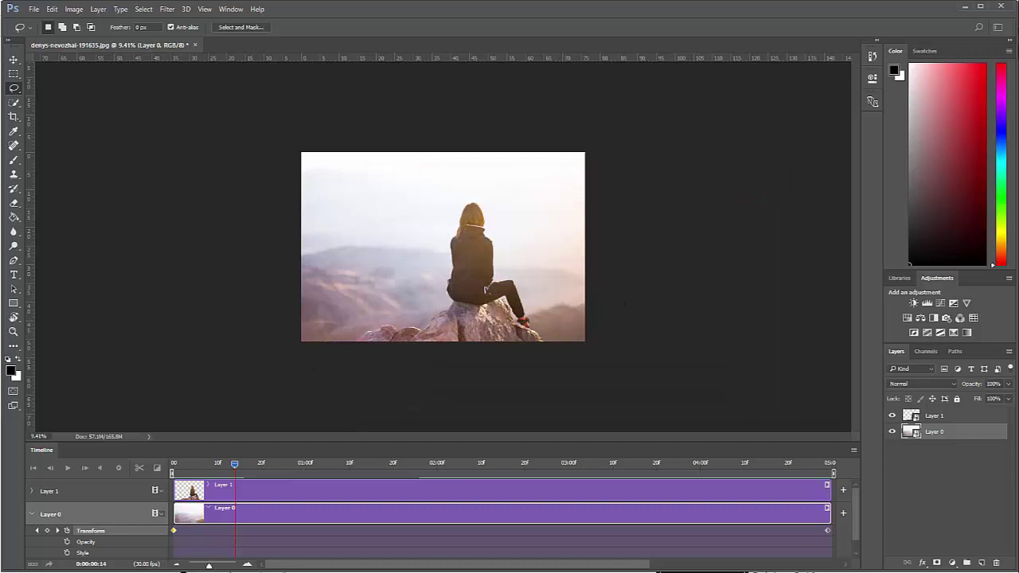